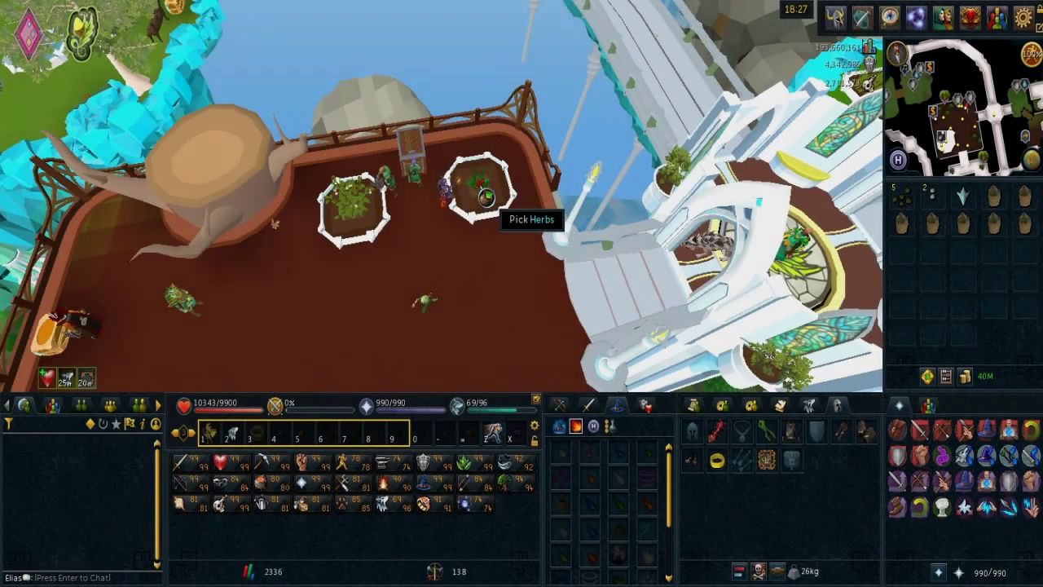
Step: Pick the kwuarm from the herb patch and use the grimy kwuarm on Eirlys to exchange it for banknotes
click(486, 197)
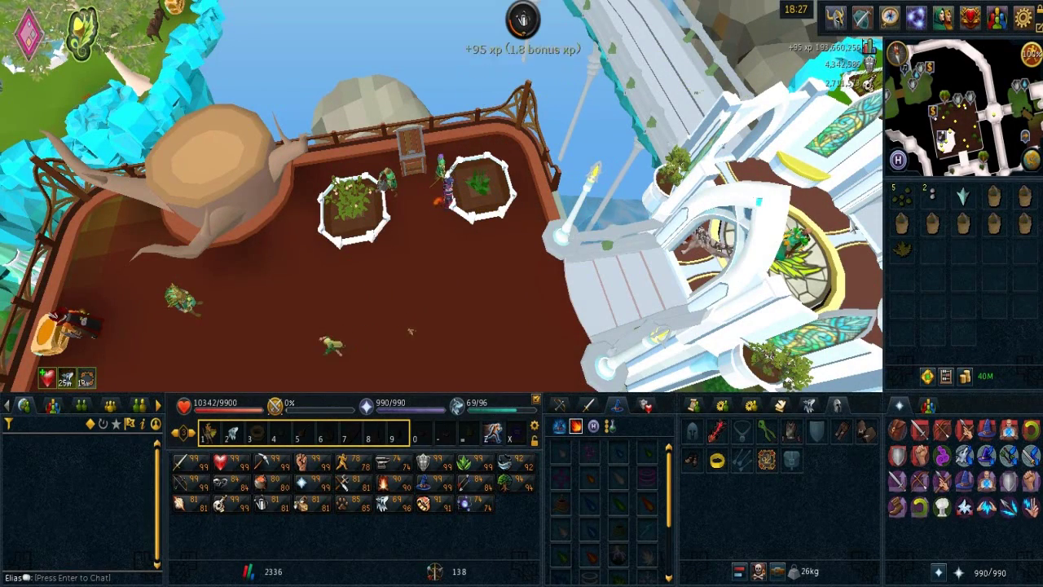
right_click(911, 249)
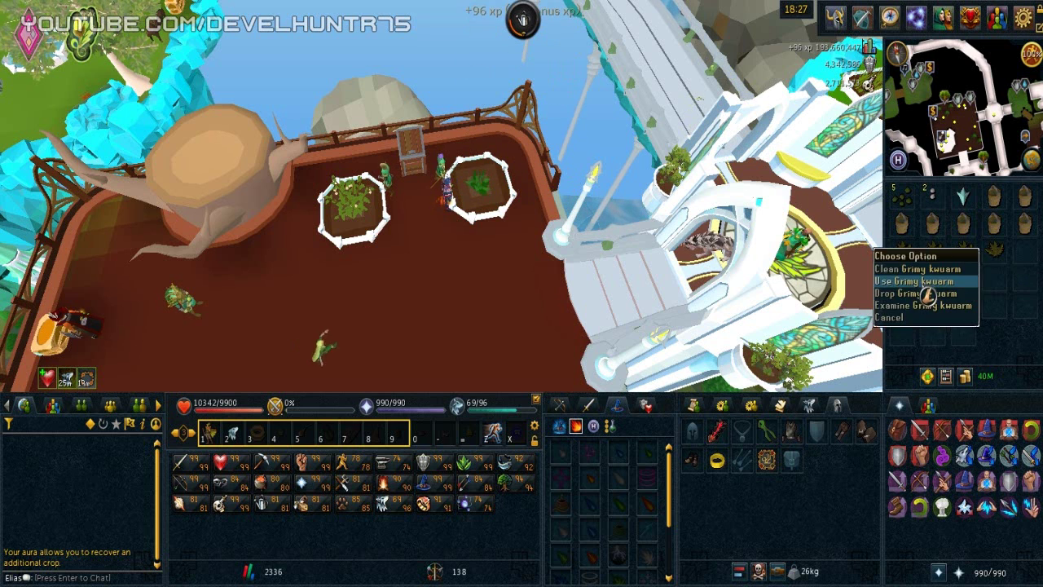
click(914, 280)
right_click(440, 173)
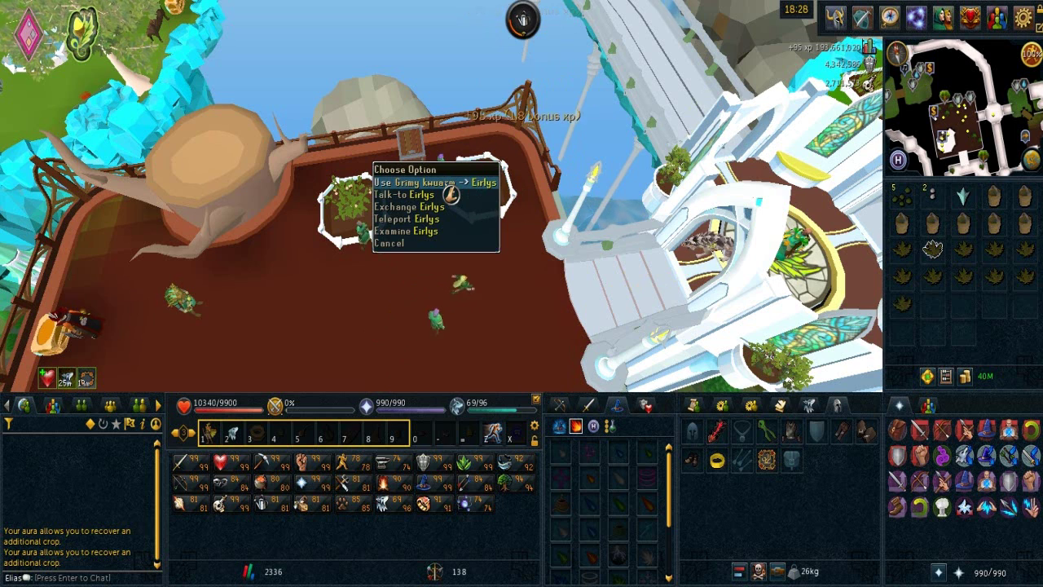
click(448, 183)
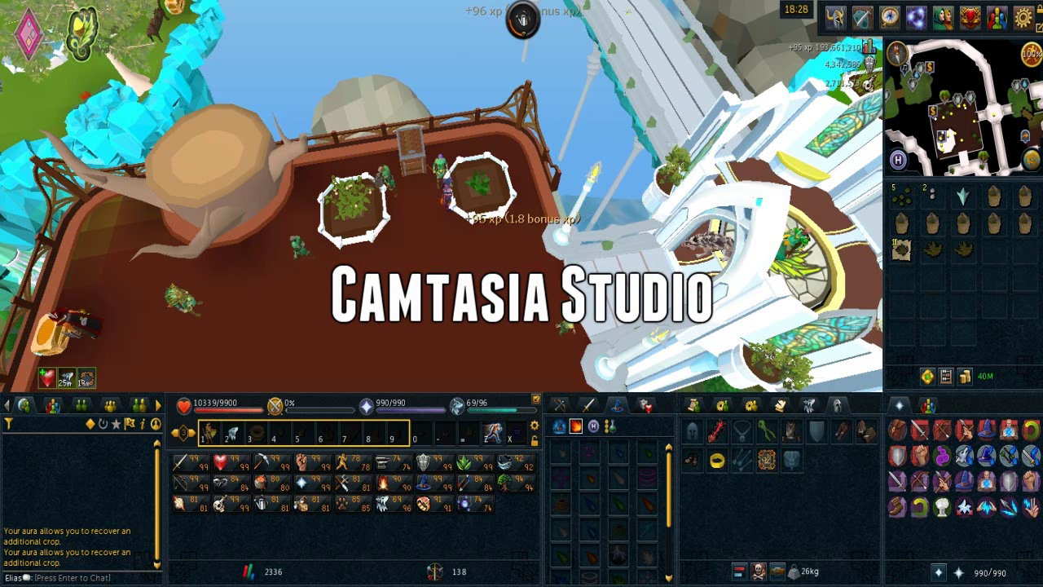
Step: Treat the emptied herb patch with supercompost and plant a kwuarm seed in it
click(9, 425)
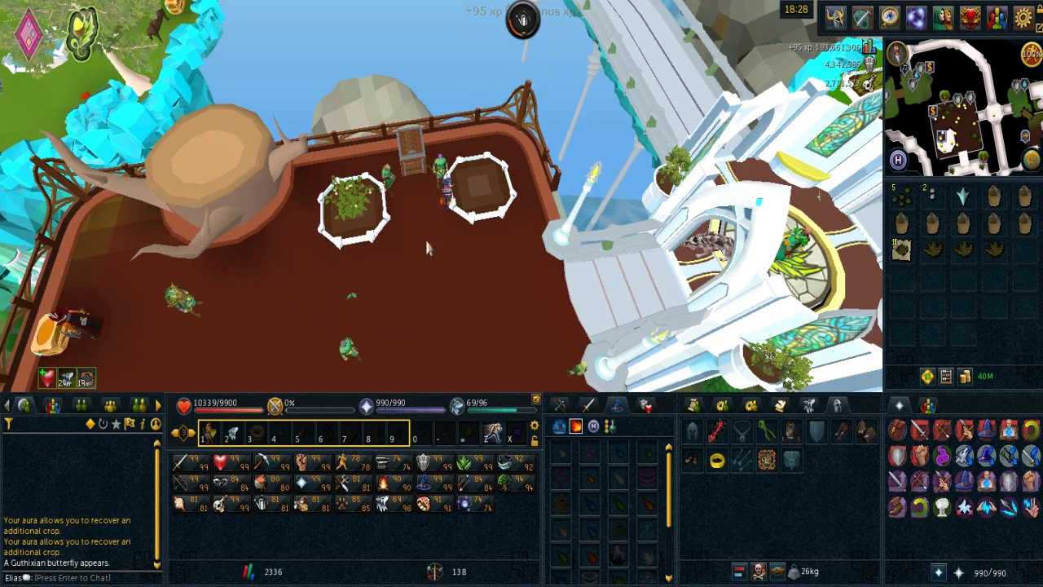
click(384, 293)
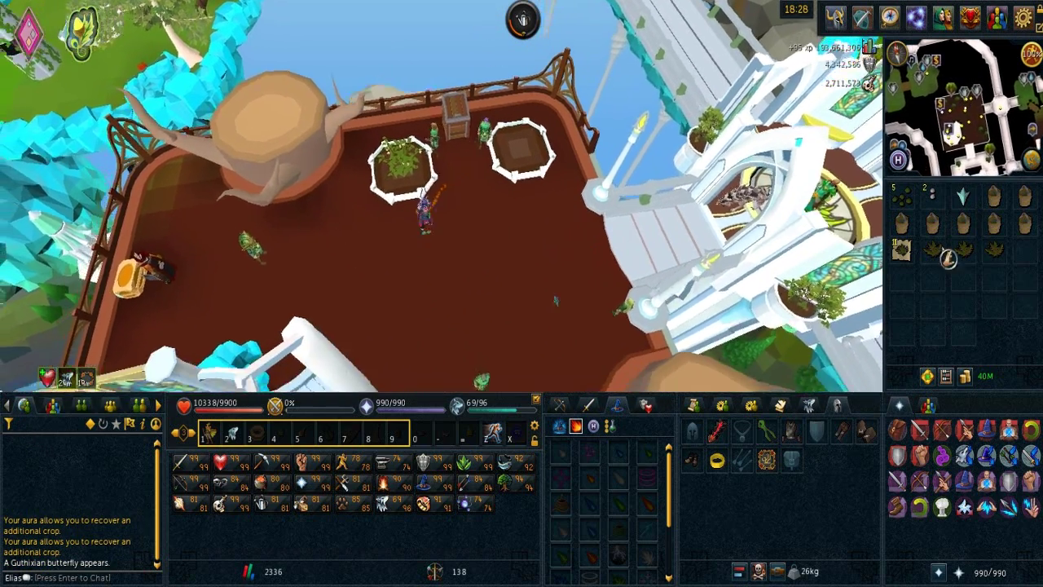
click(963, 222)
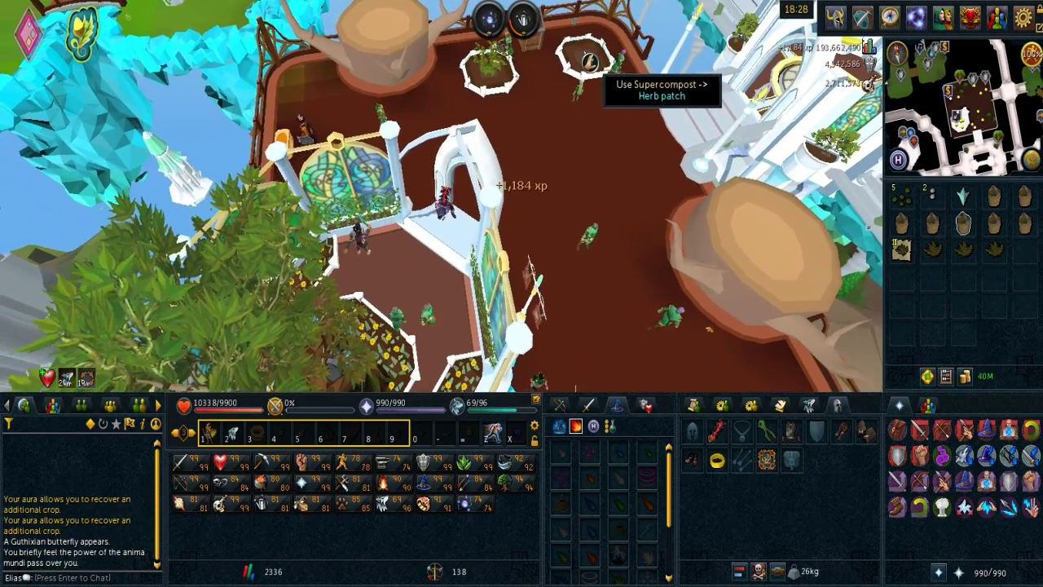
click(586, 61)
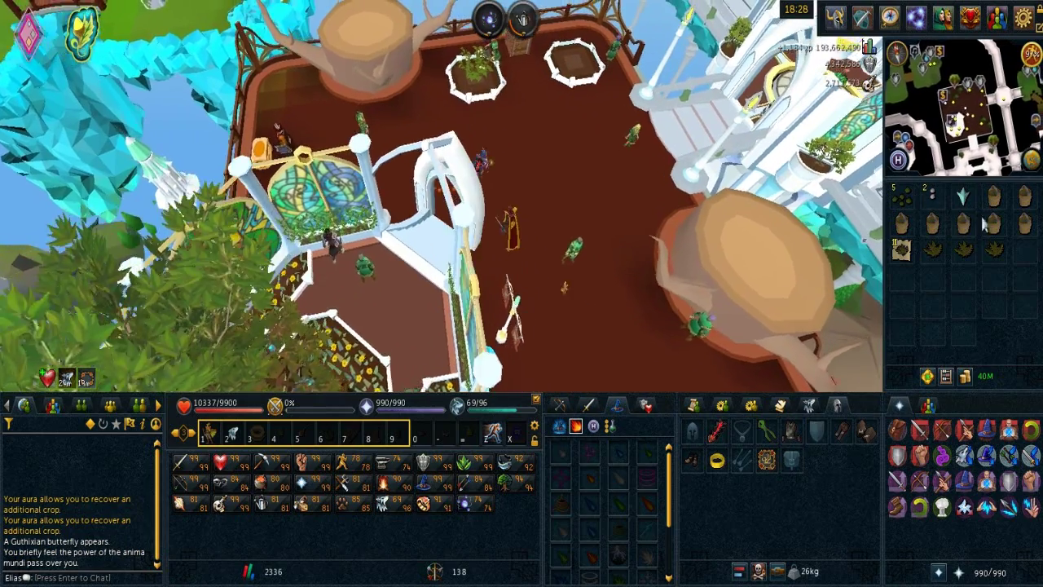
click(911, 196)
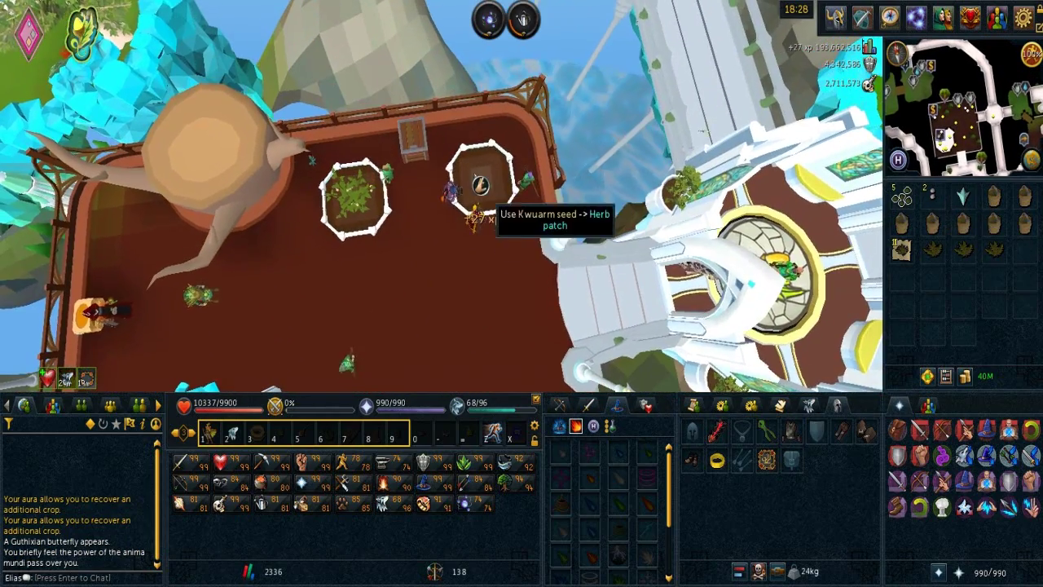
click(477, 166)
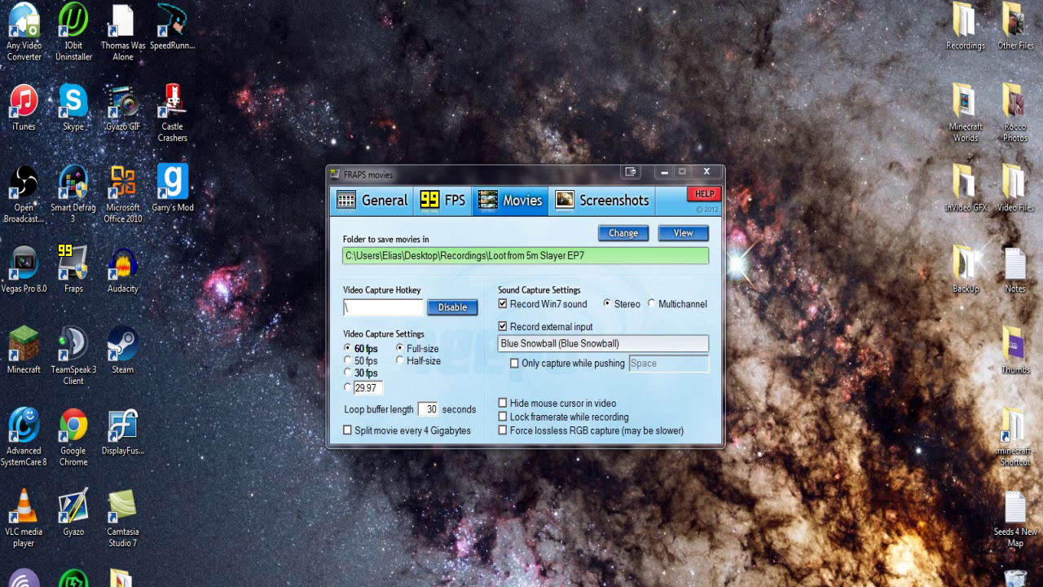
Step: Switch to Fraps and select 29.97 fps as the video capture frame rate
click(348, 387)
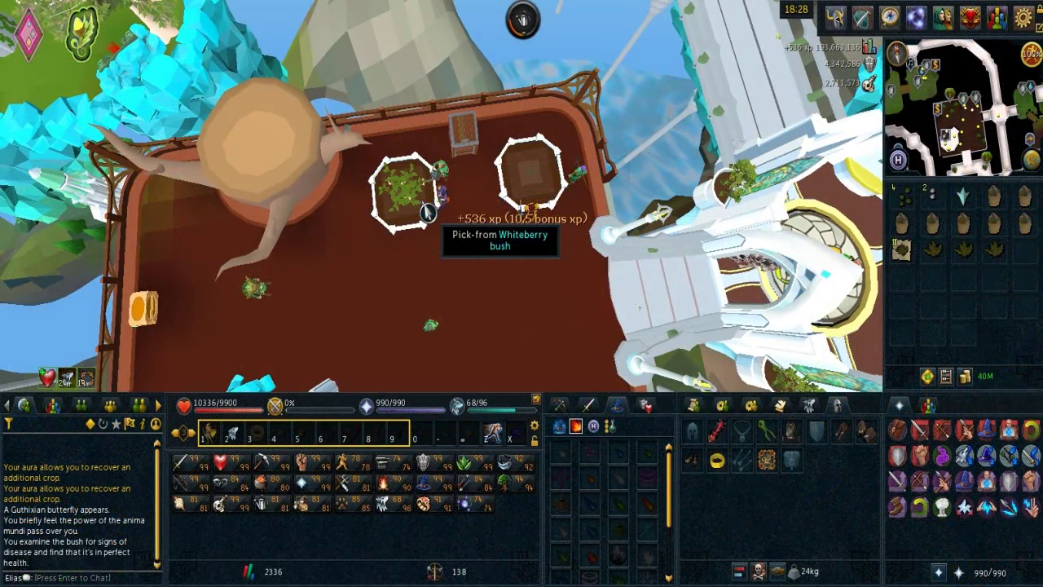
Step: Back in RuneScape, pick the white berries from the whiteberry bush, inspect its patch and clear it
click(423, 202)
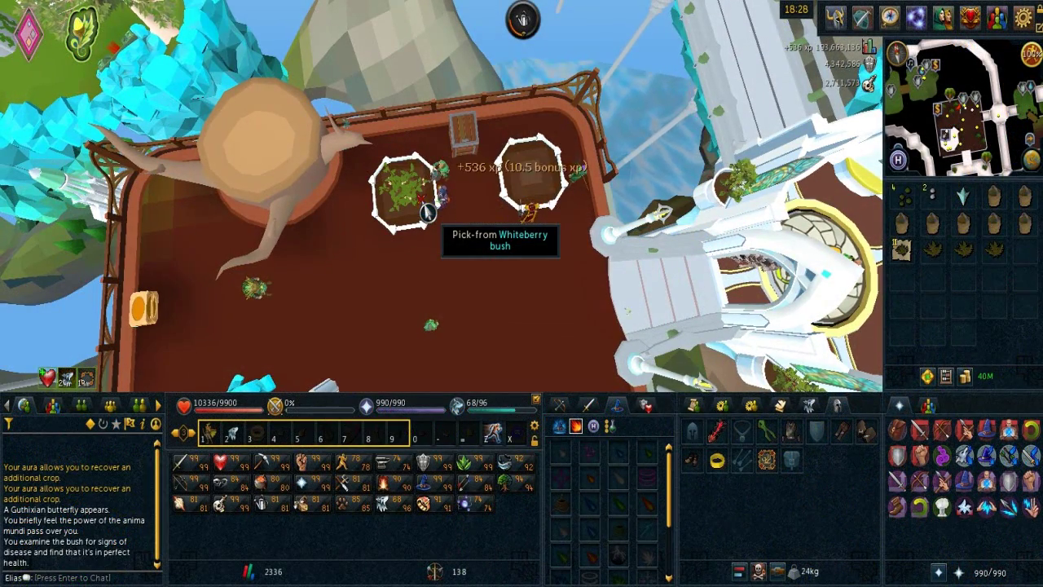
click(423, 202)
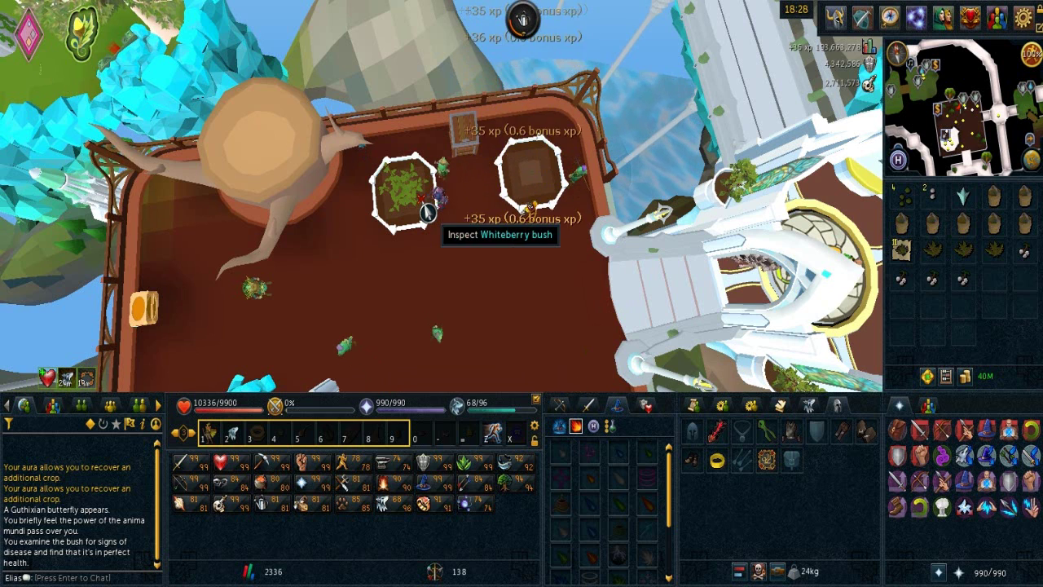
right_click(440, 147)
click(440, 172)
Step: Treat the cleared bush patch with supercompost and plant a whiteberry seed in it
click(932, 224)
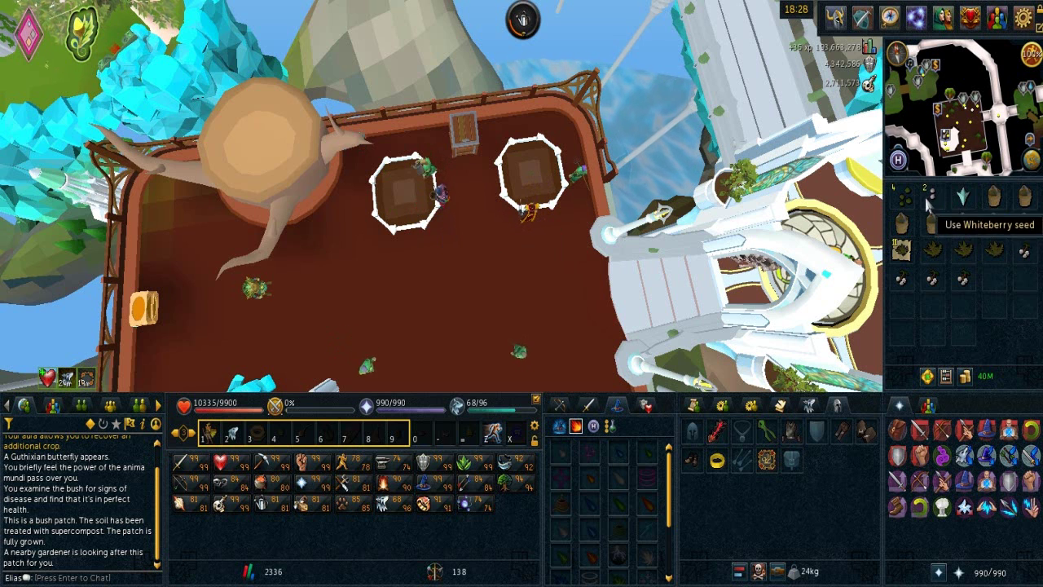
click(900, 249)
click(418, 219)
Step: Exchange the remaining grimy kwuarm and the white berries for banknotes with Eirlys
right_click(919, 267)
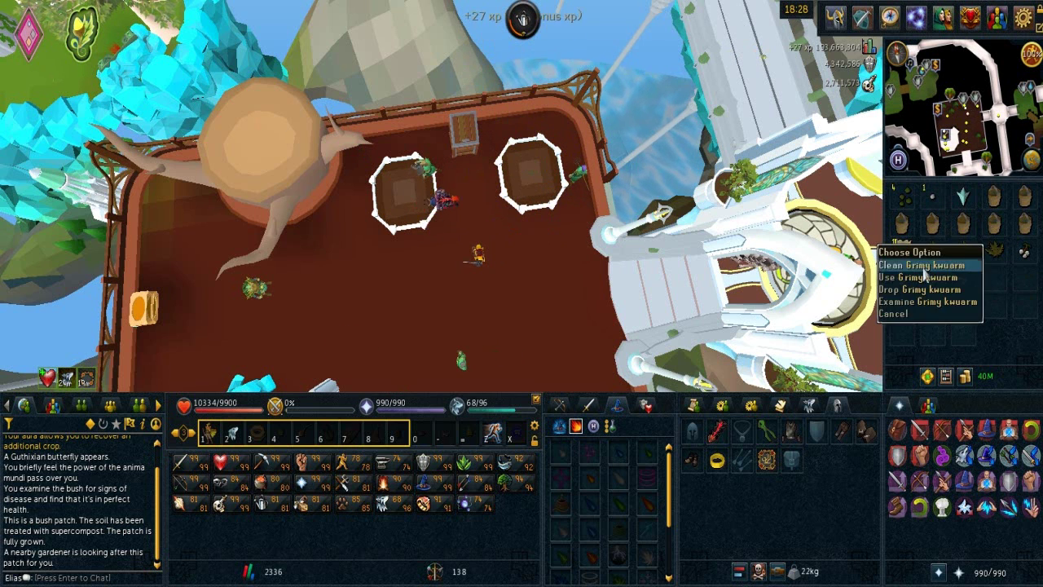
click(928, 259)
click(578, 193)
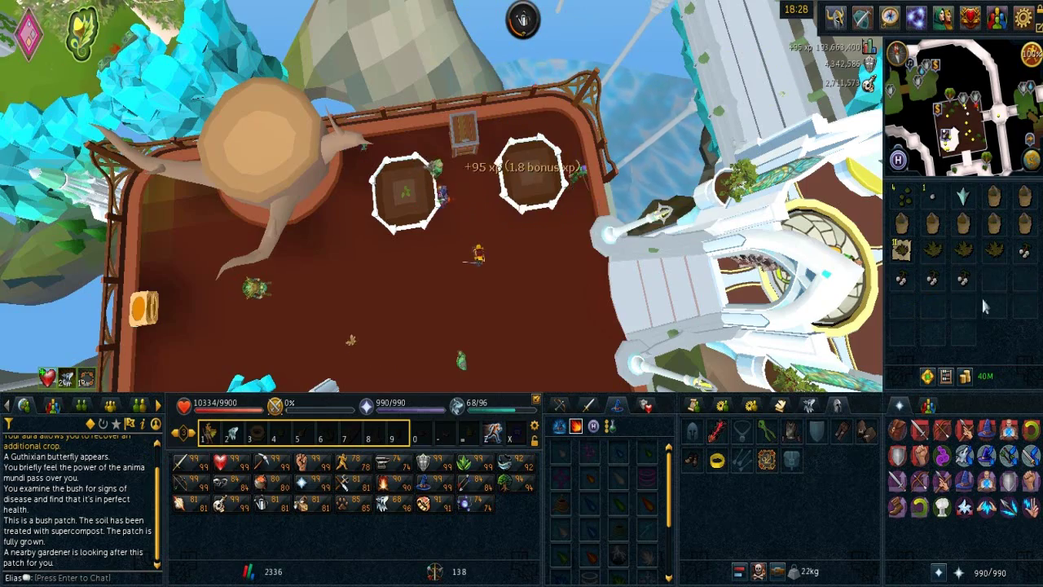
click(932, 278)
click(496, 148)
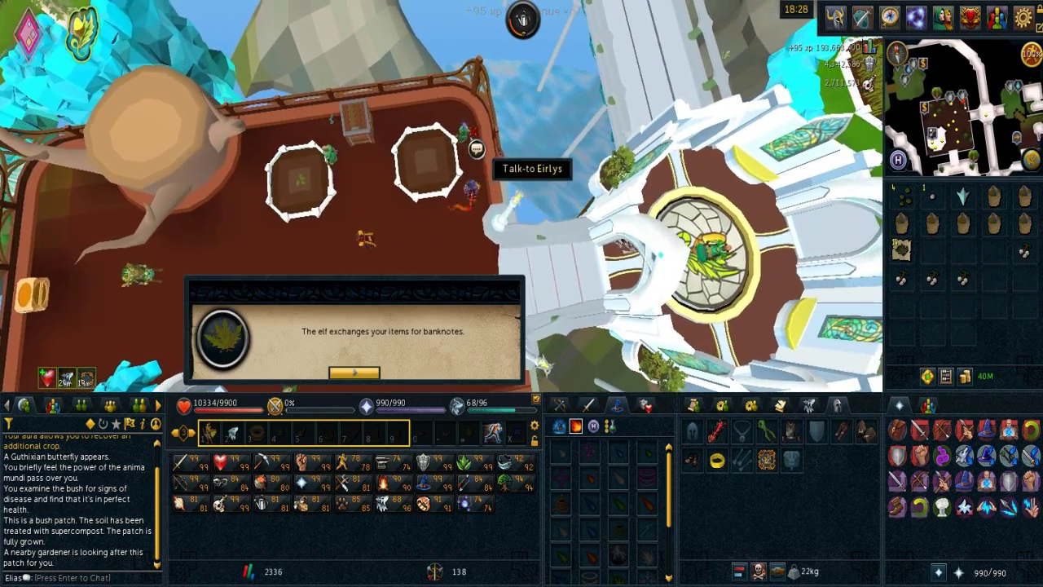
Step: Open the farming store and put the empty buckets into storage
right_click(472, 142)
click(472, 175)
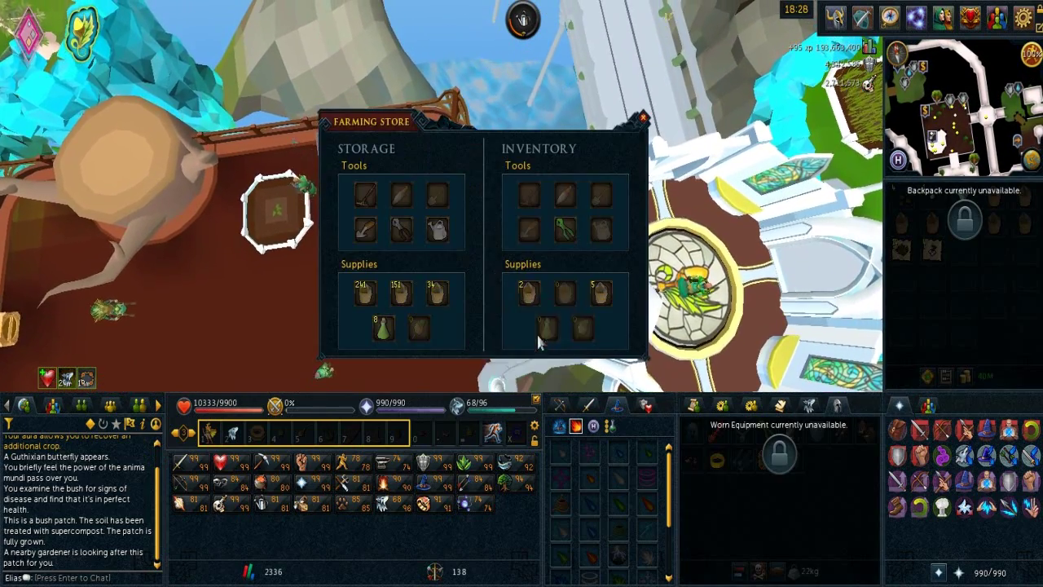
key(Escape)
Step: Teleport to the cabbage field with the worn ring and pick the kwuarm from the herb patch near it
right_click(719, 457)
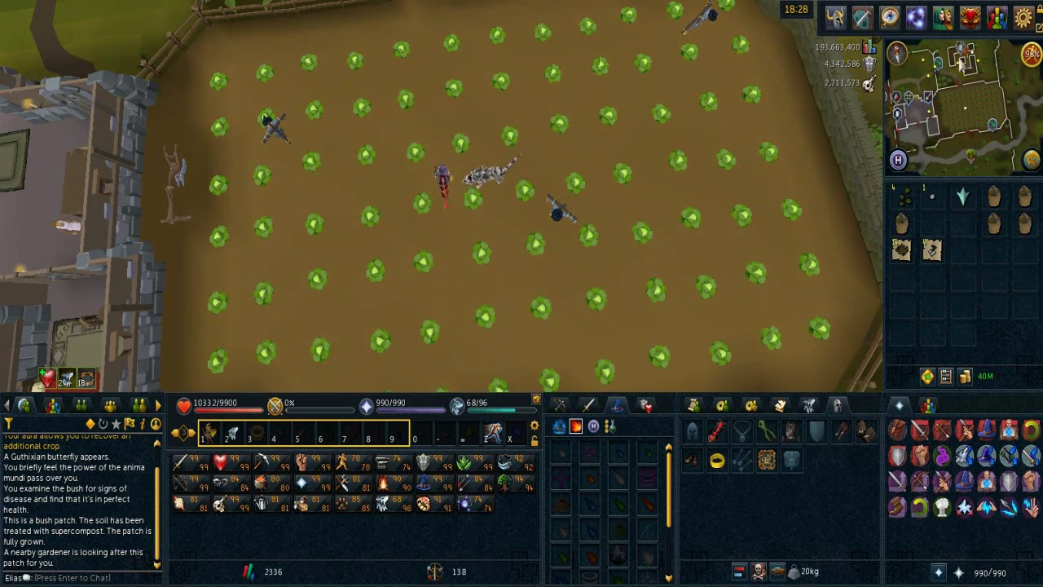
key(Down)
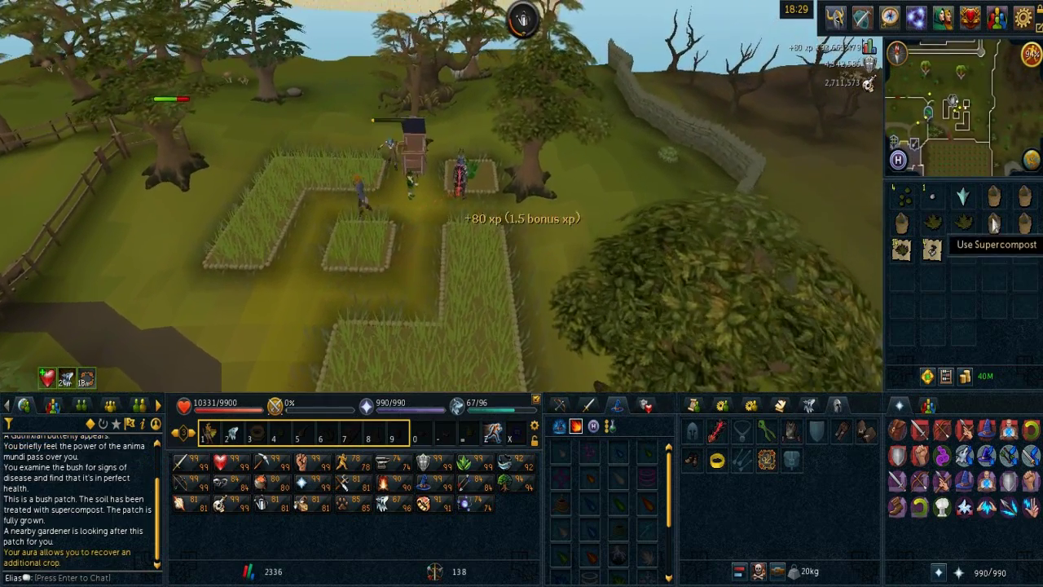
click(993, 224)
key(Up)
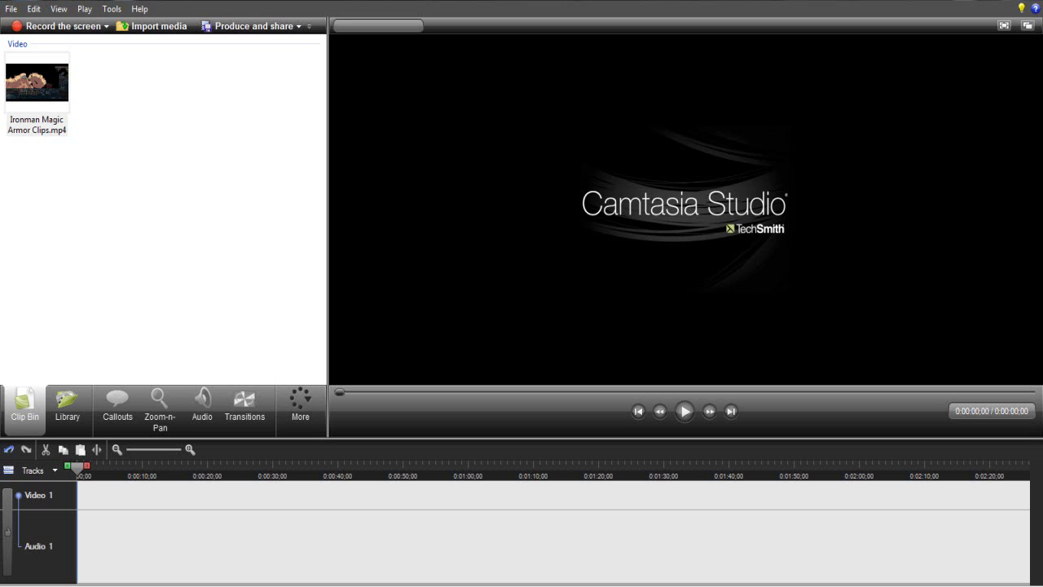
Step: Switch to Camtasia Studio and add Ironman Magic Armor Clips.mp4 to the start of the Video 1 track
drag(37, 81, 159, 498)
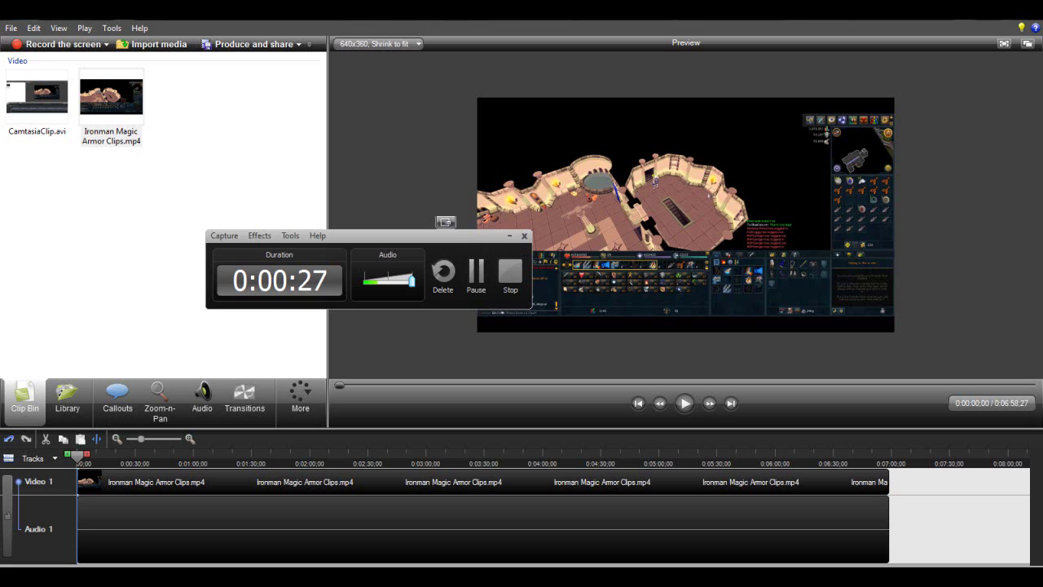
click(259, 235)
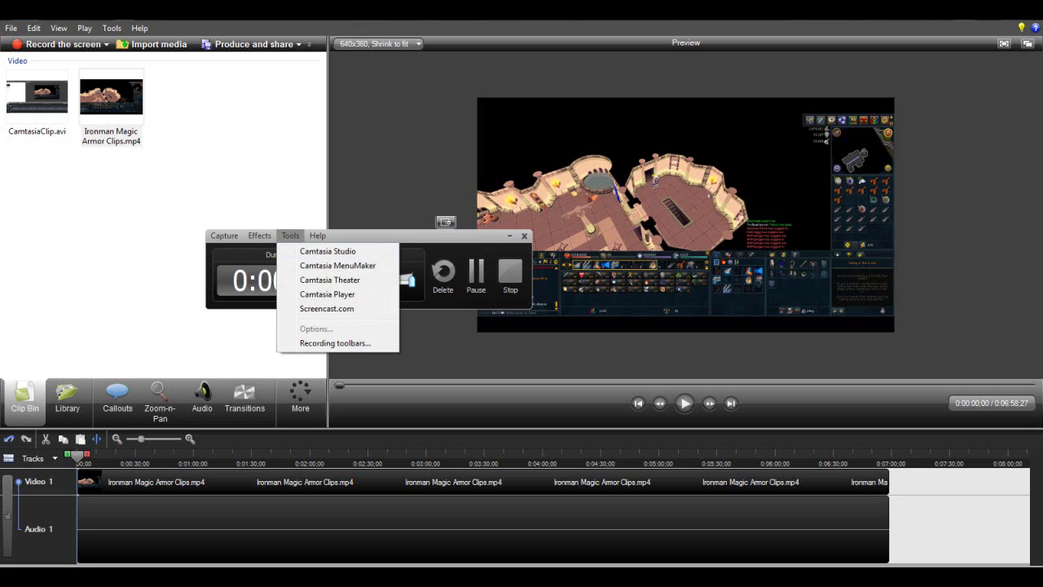
mouse_move(290, 236)
key(Right)
key(Right)
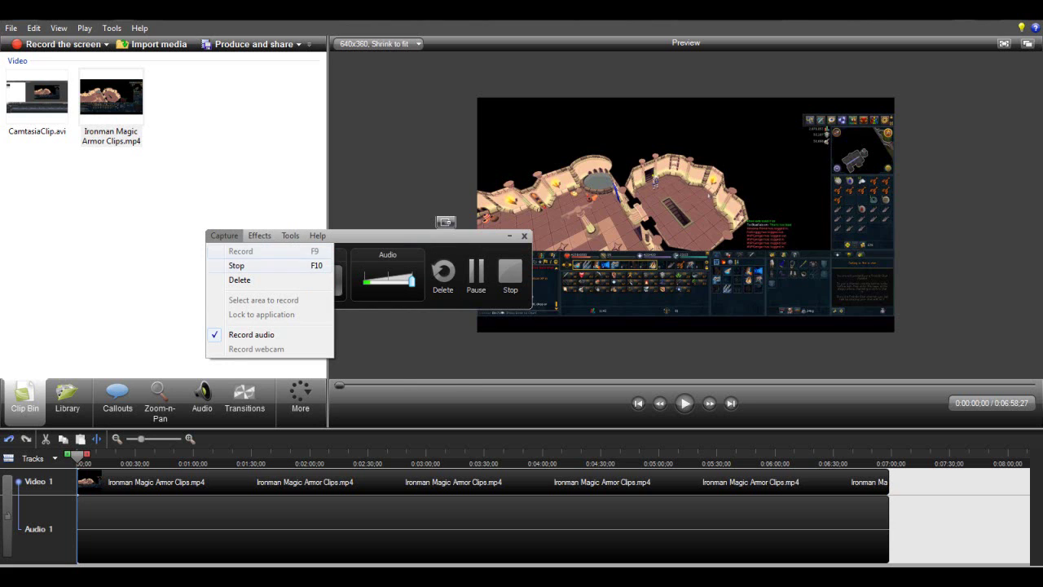
key(Left)
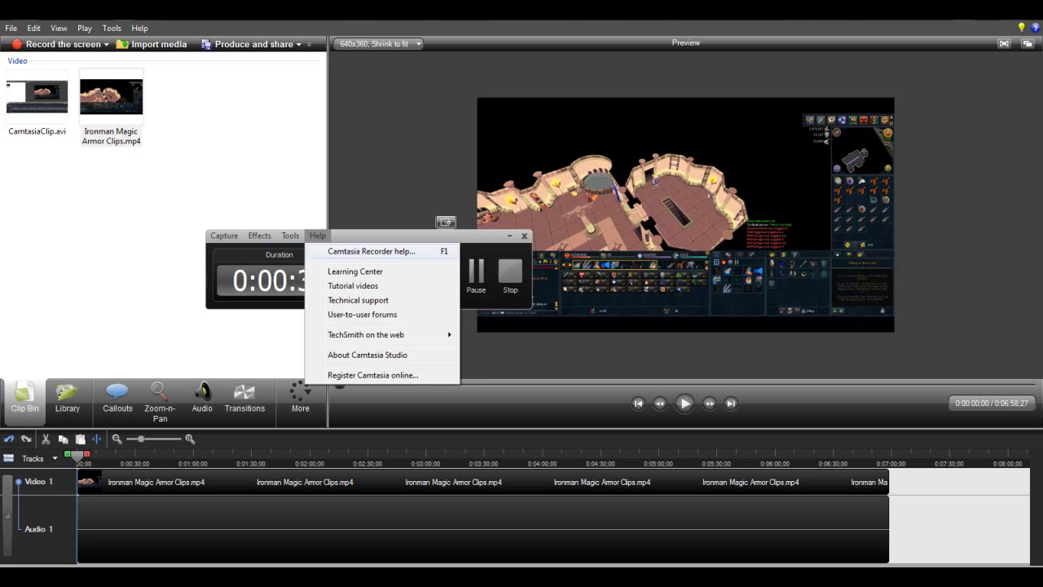
key(Escape)
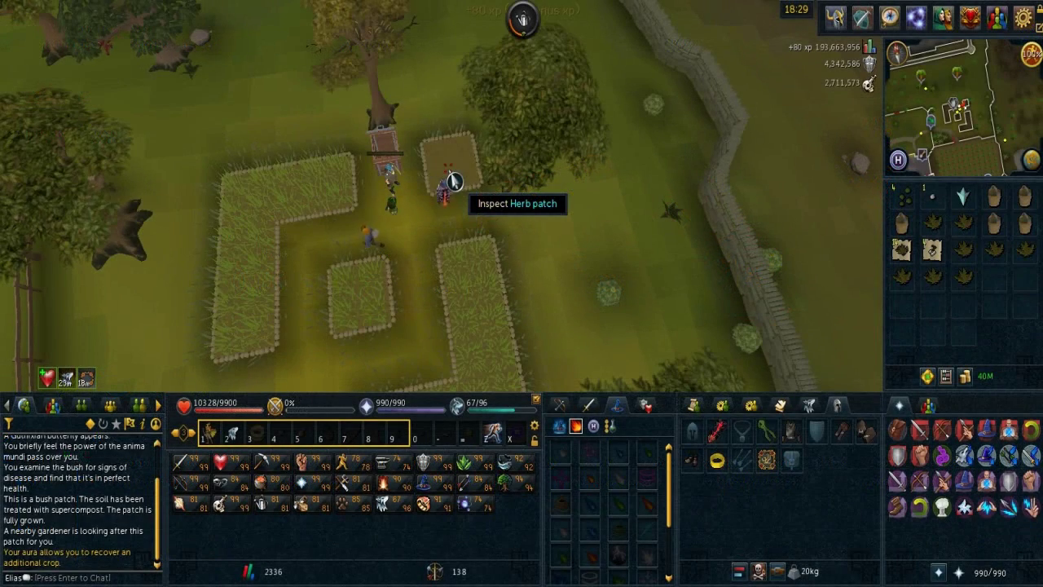
Step: Back in RuneScape, inspect the empty herb patch, treat it with supercompost and plant a kwuarm seed
click(444, 178)
click(903, 198)
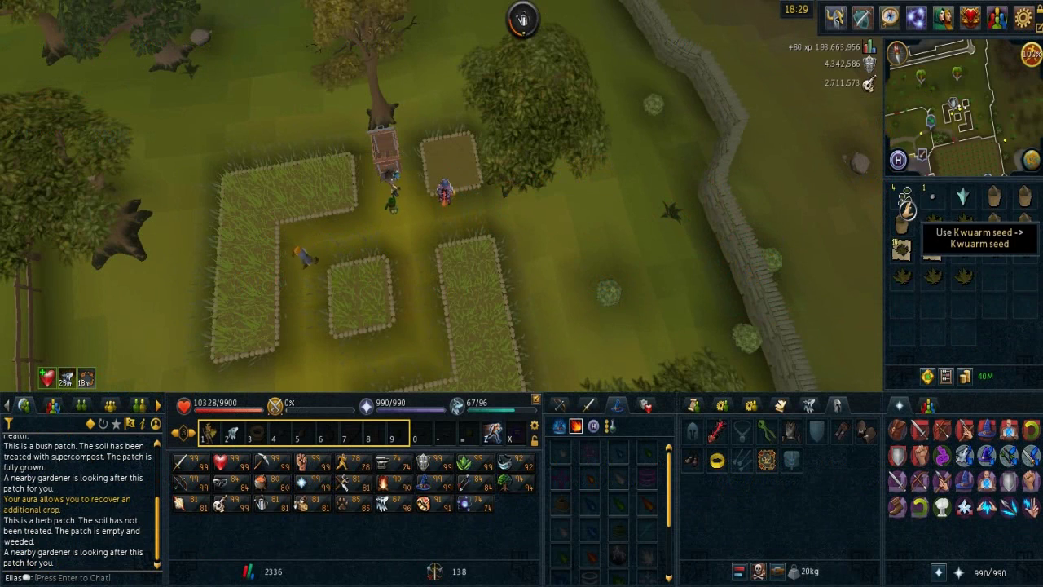
click(440, 167)
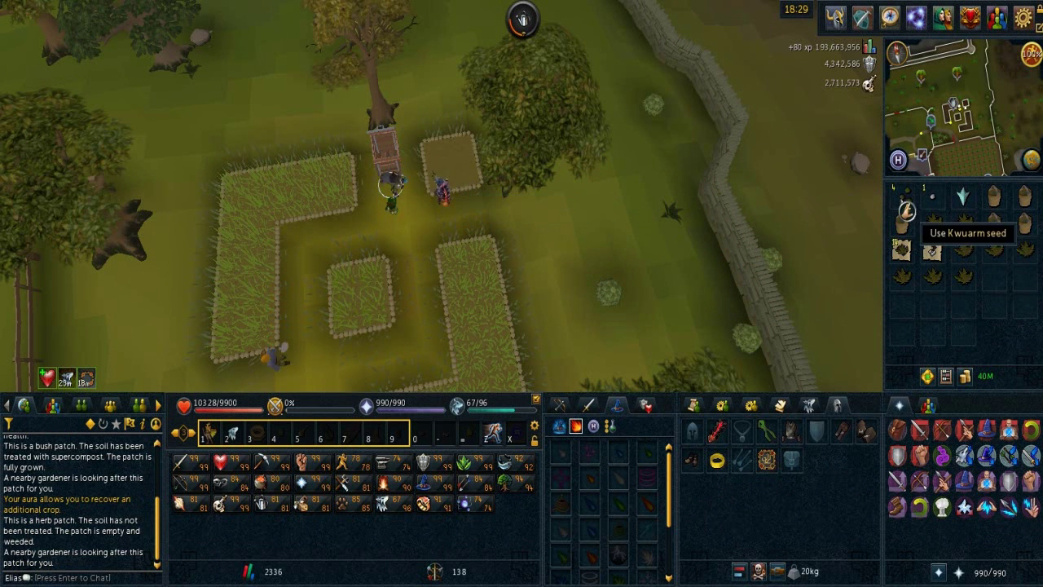
click(929, 204)
click(443, 167)
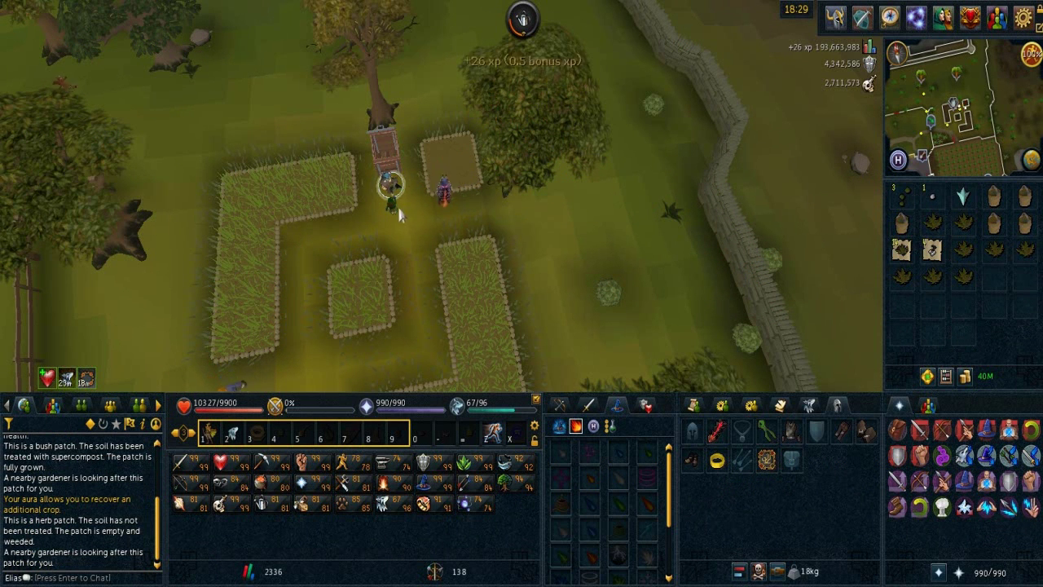
Step: Exchange the freshly picked grimy kwuarm for banknotes at the tool storage beside the herb patch
right_click(961, 225)
click(949, 255)
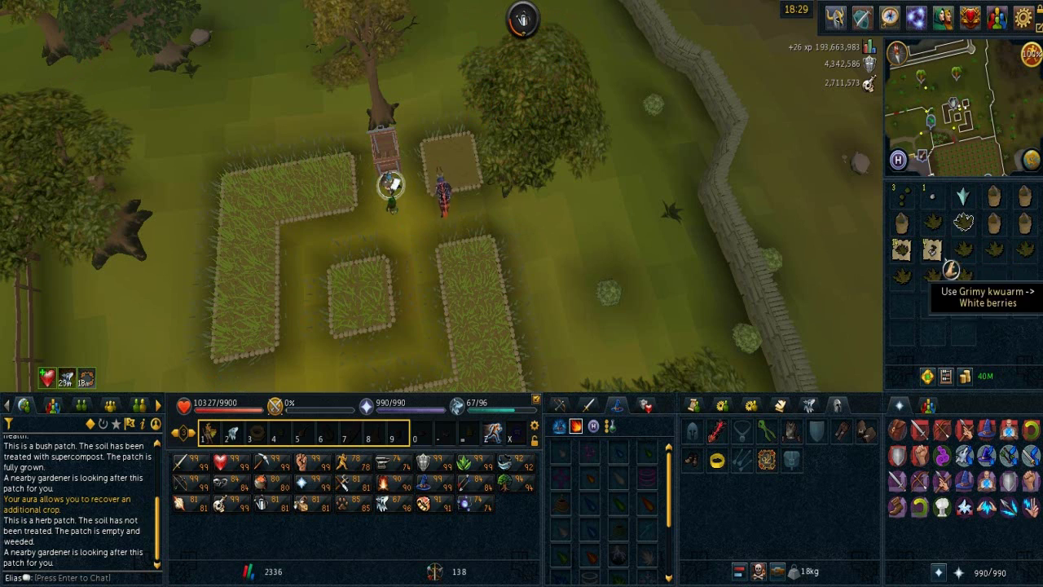
click(403, 222)
Step: Teleport to Catherby through the lodestone network
key(t)
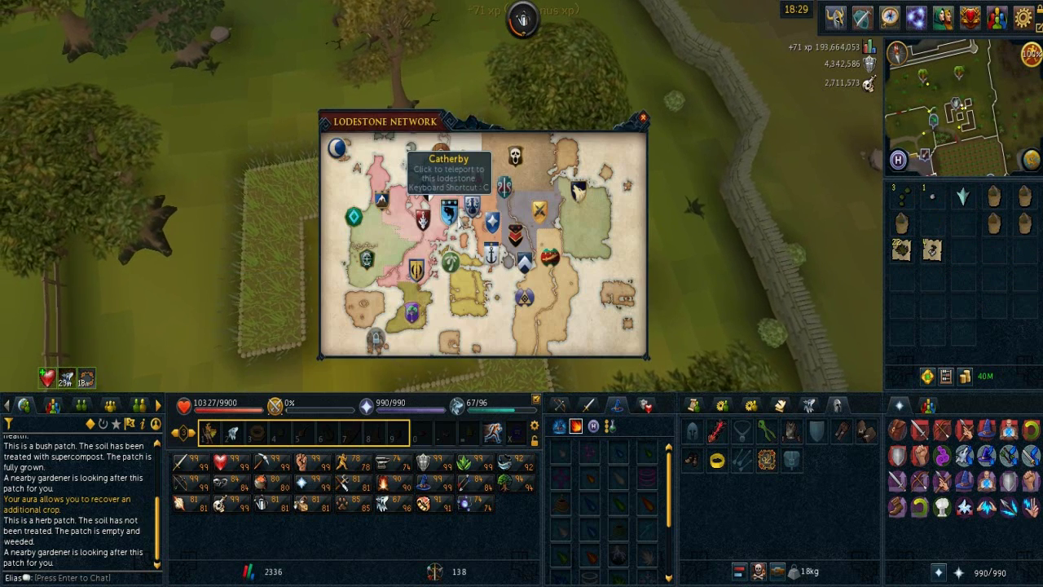
key(Escape)
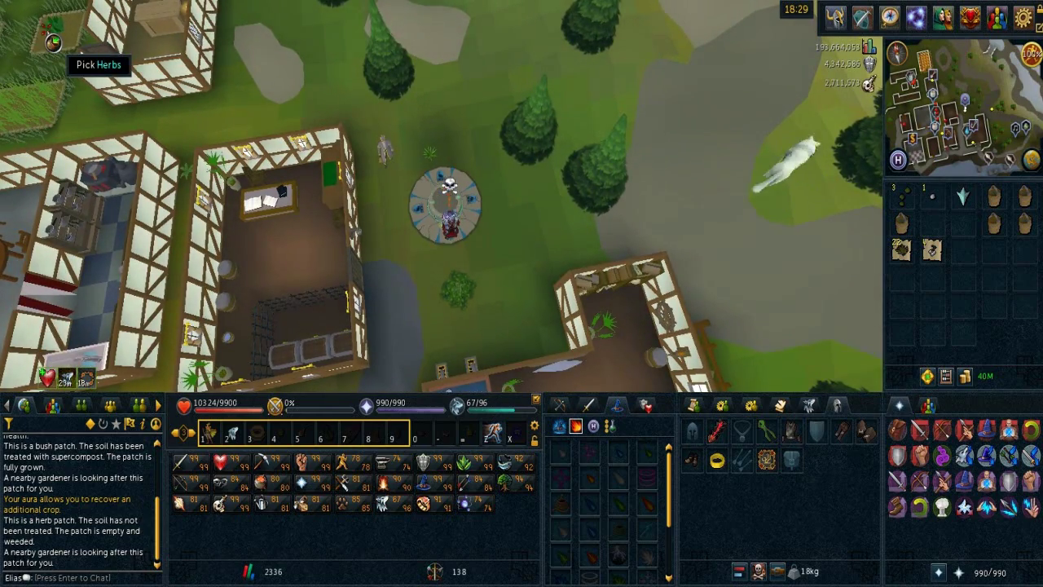
Step: Move the banknoted items up beside the buckets in the inventory, and harvest the kwuarm from the Catherby herb patch
key(Down)
drag(900, 250, 960, 232)
key(Left)
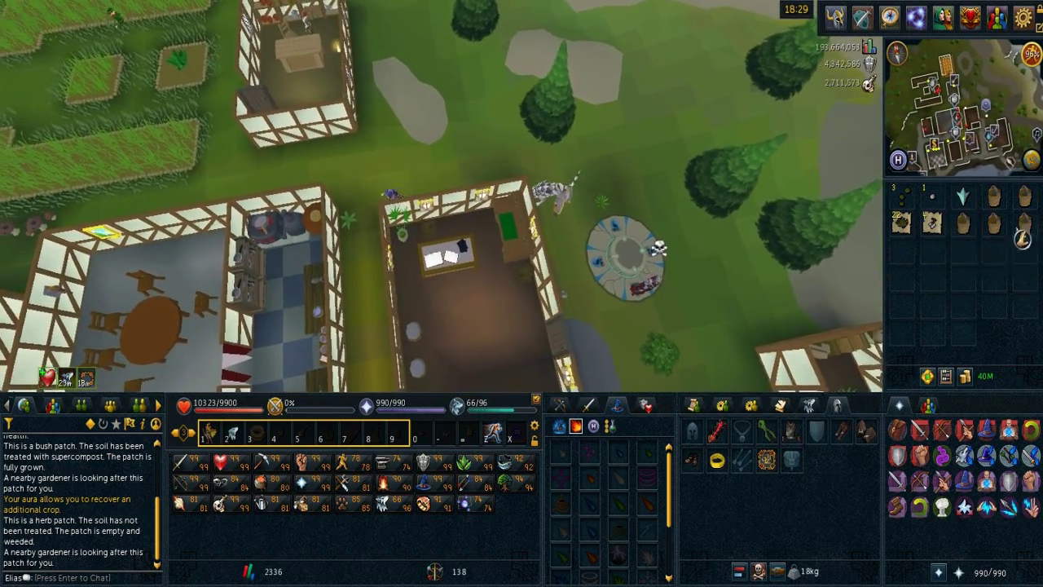
key(Left)
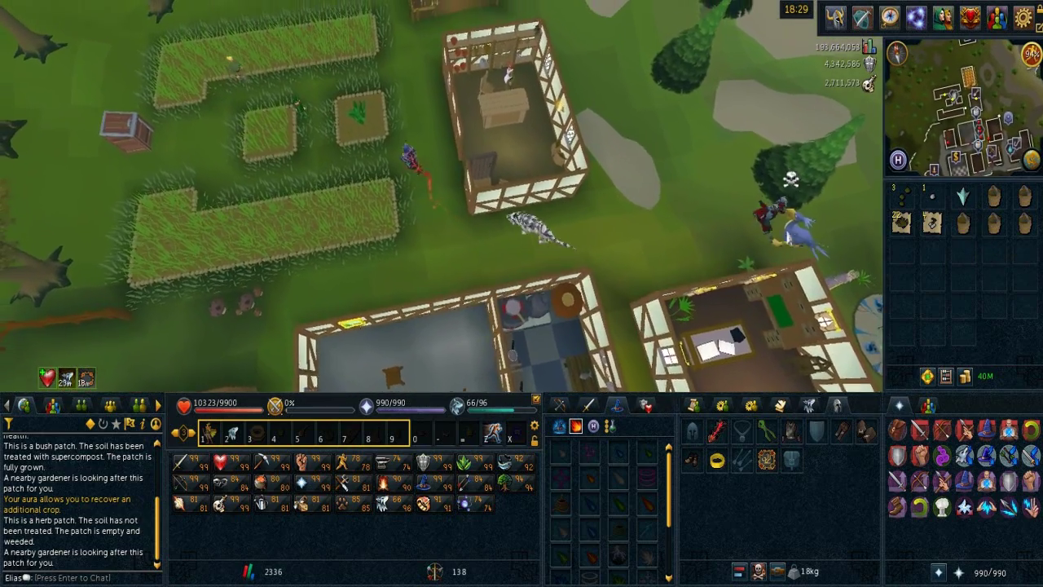
key(Left)
right_click(775, 232)
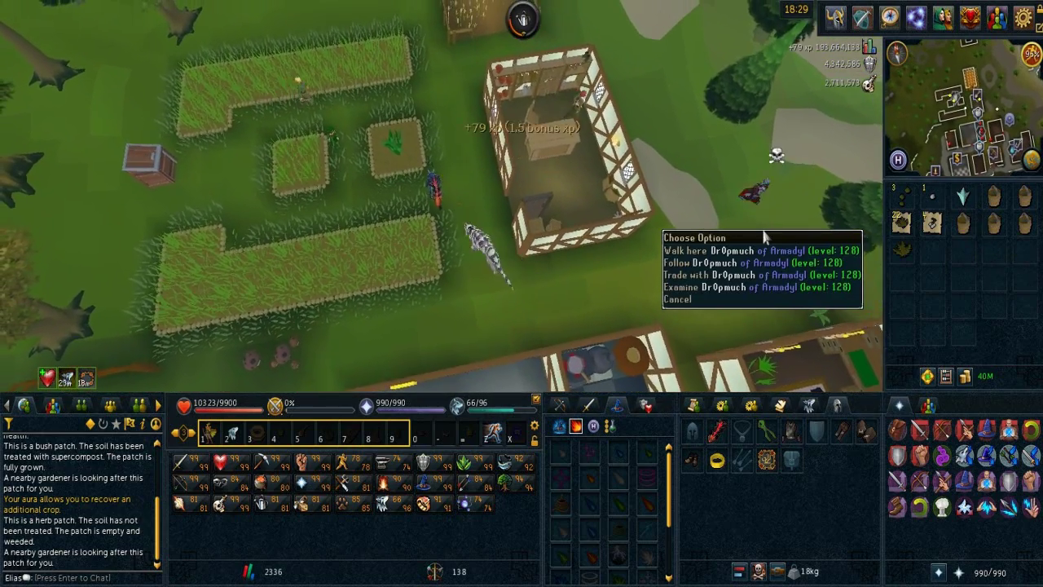
key(Left)
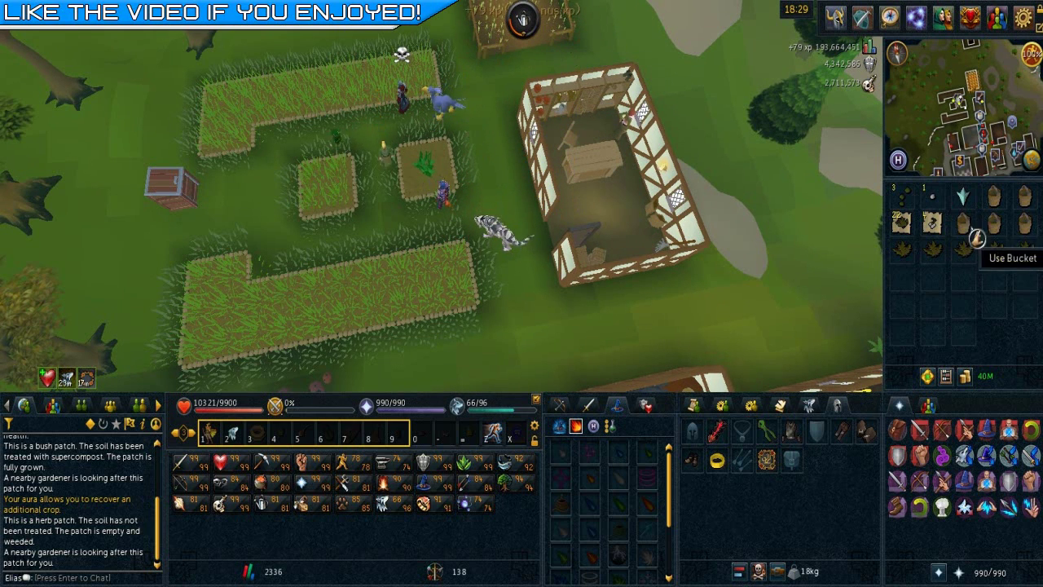
Step: Treat the Catherby herb patch with supercompost and plant a kwuarm seed in it
click(993, 224)
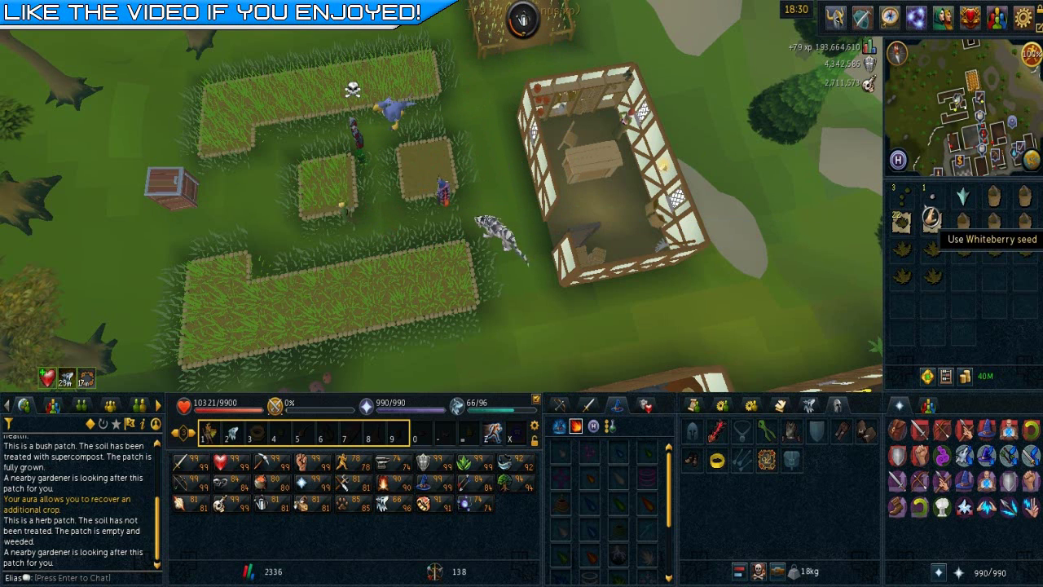
click(929, 220)
click(411, 189)
Step: Use the grimy kwuarm on the tool leprechaun near the Catherby patch to exchange the herbs for banknotes
right_click(963, 250)
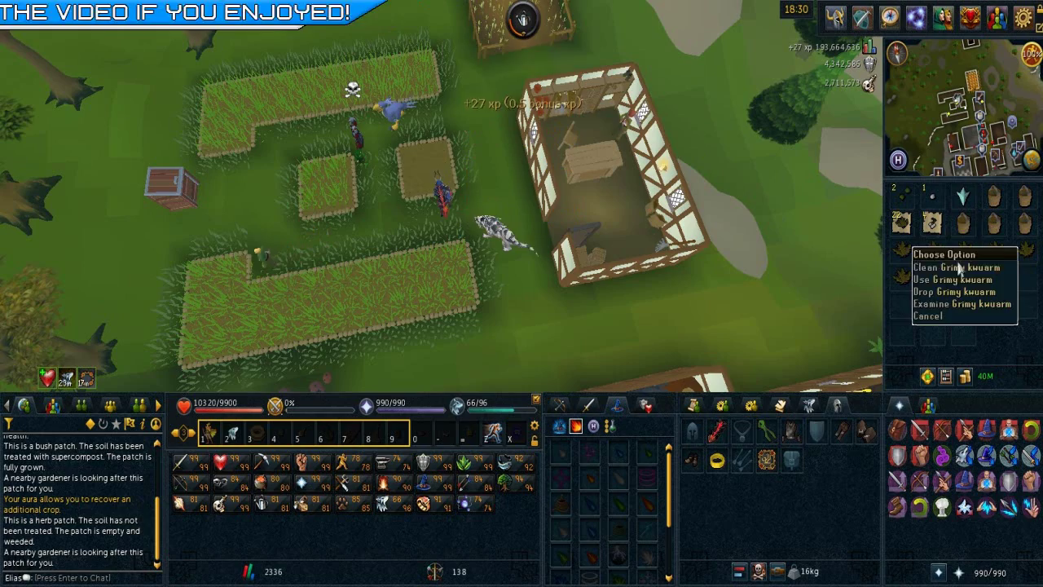
click(949, 249)
click(368, 177)
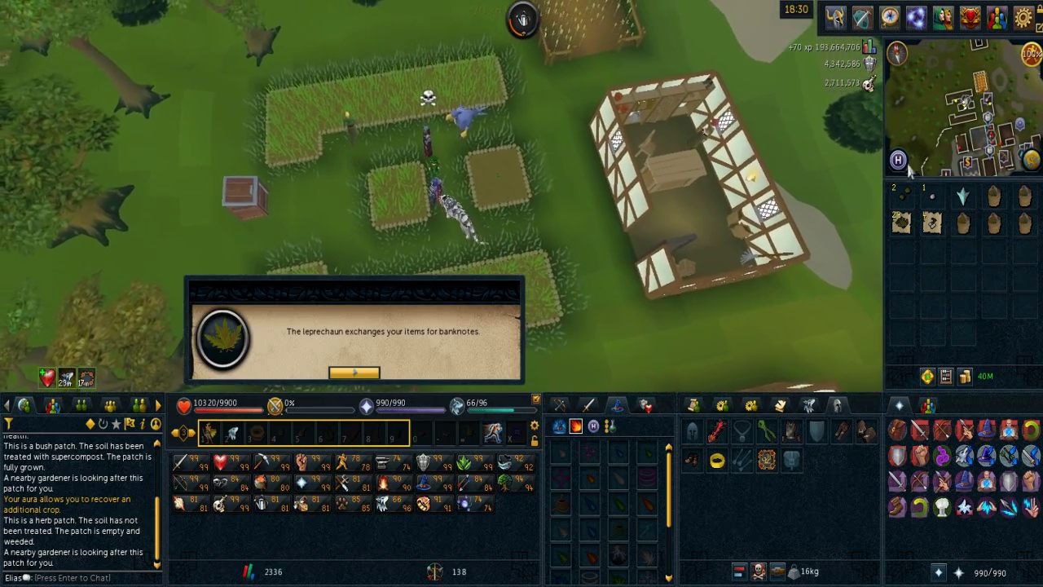
Step: Teleport to Ardougne through the lodestone network and run past the sheep pen to harvest the herb patch
click(898, 159)
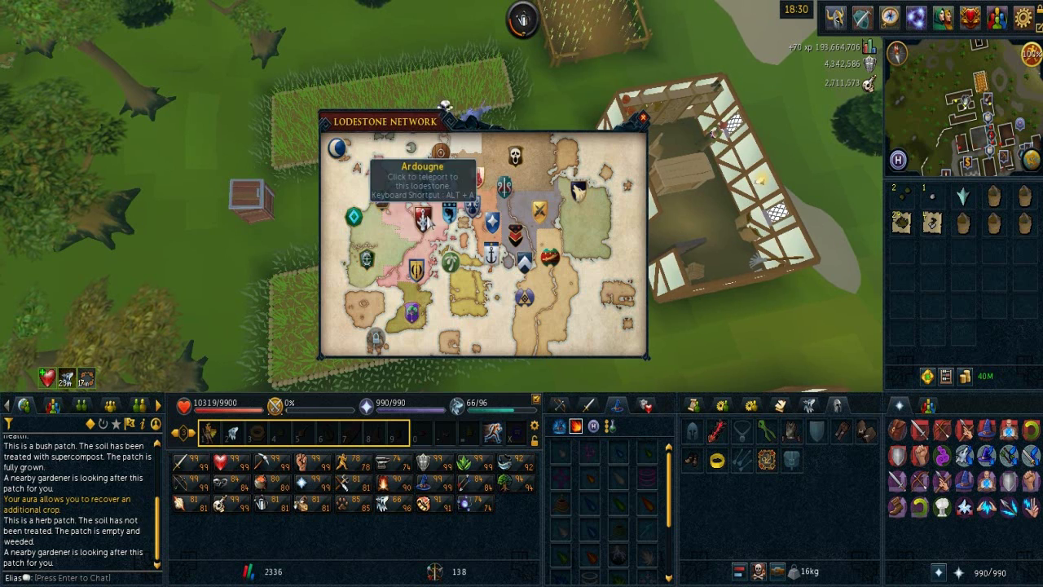
click(380, 198)
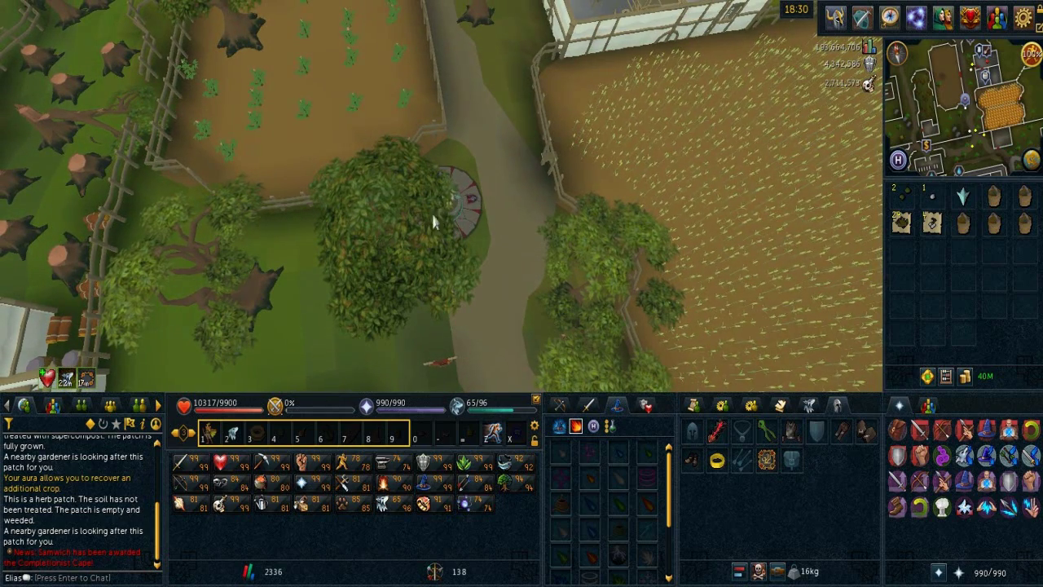
click(455, 81)
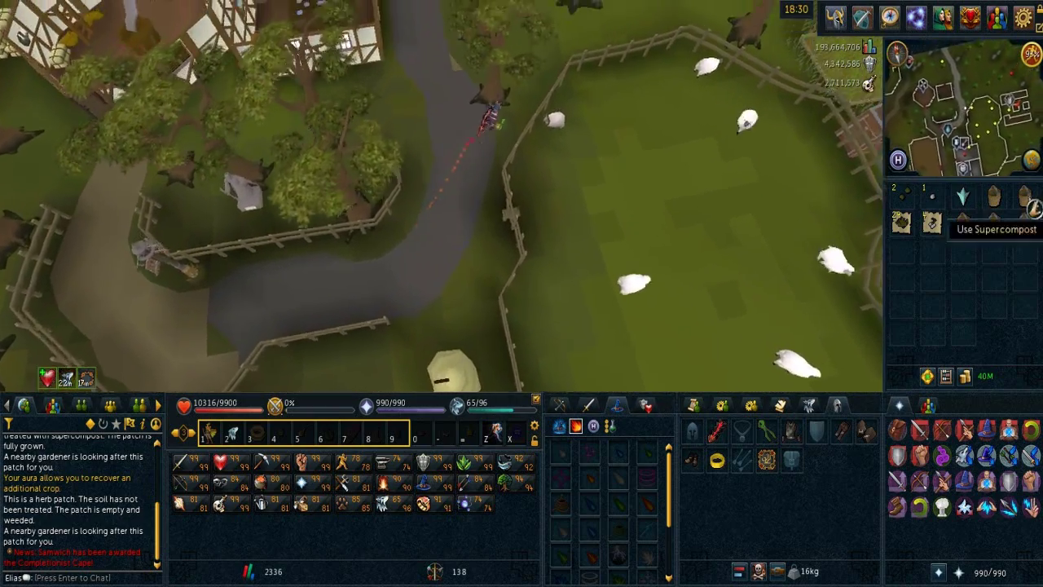
key(Down)
key(Right)
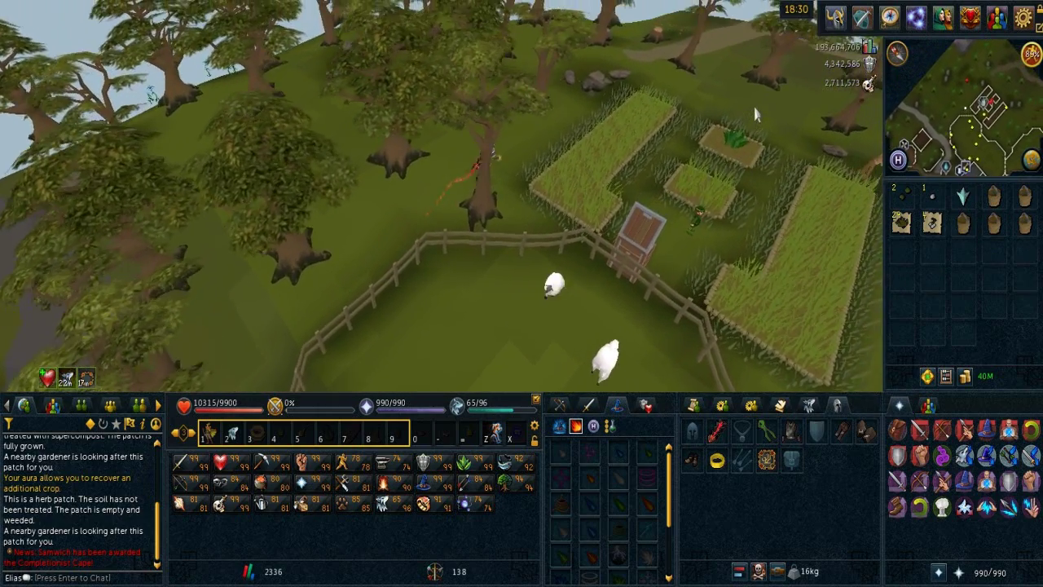
key(Right)
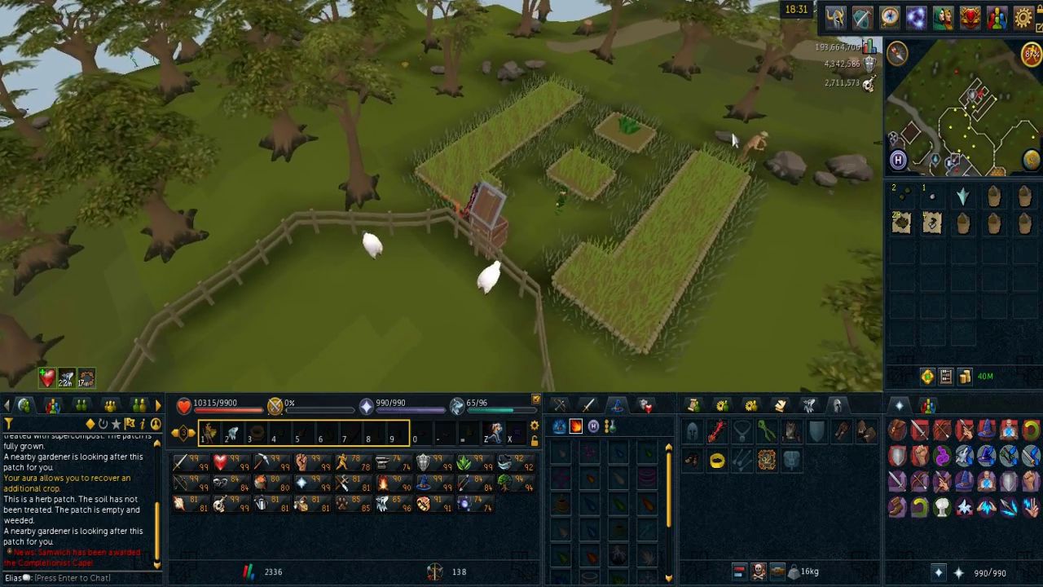
Step: Treat the Ardougne herb patch with supercompost and plant a kwuarm seed in it
click(1023, 225)
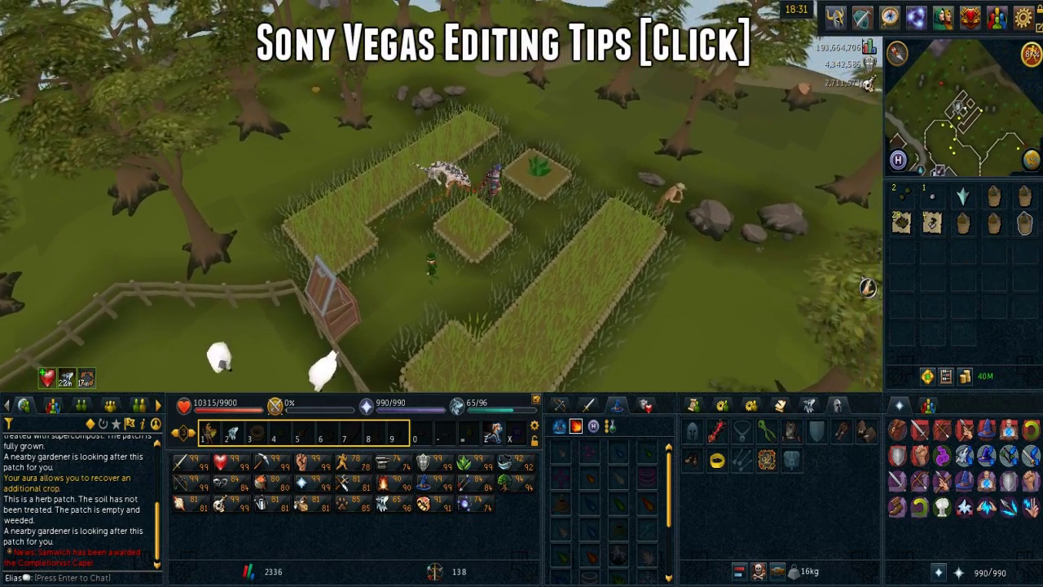
key(Right)
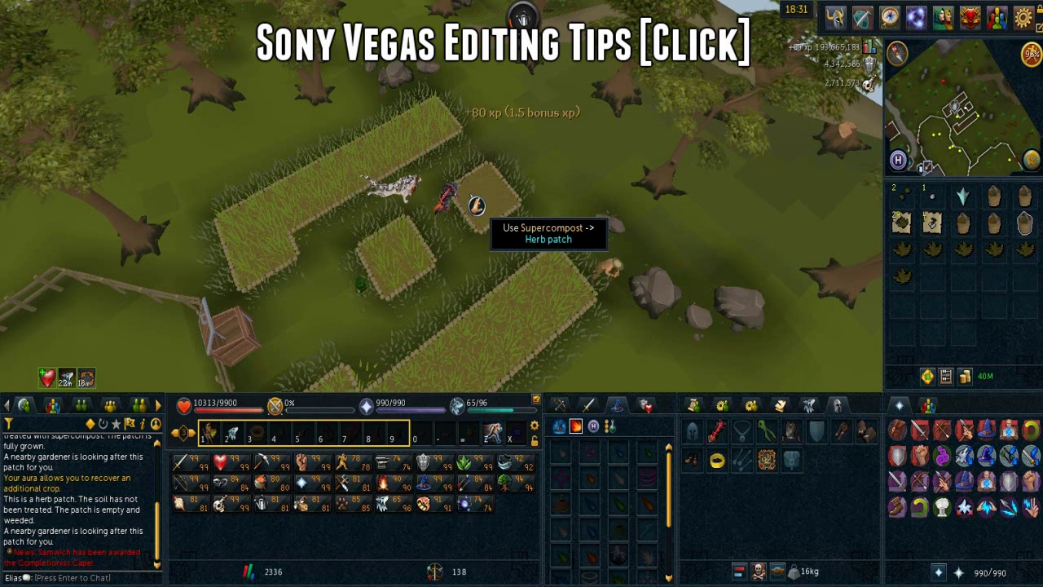
click(477, 205)
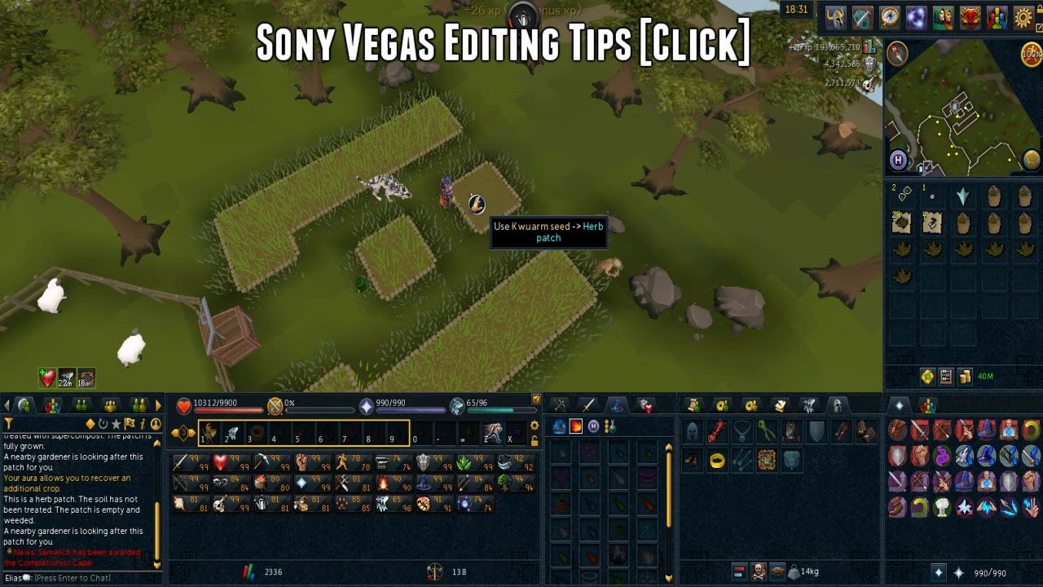
click(476, 204)
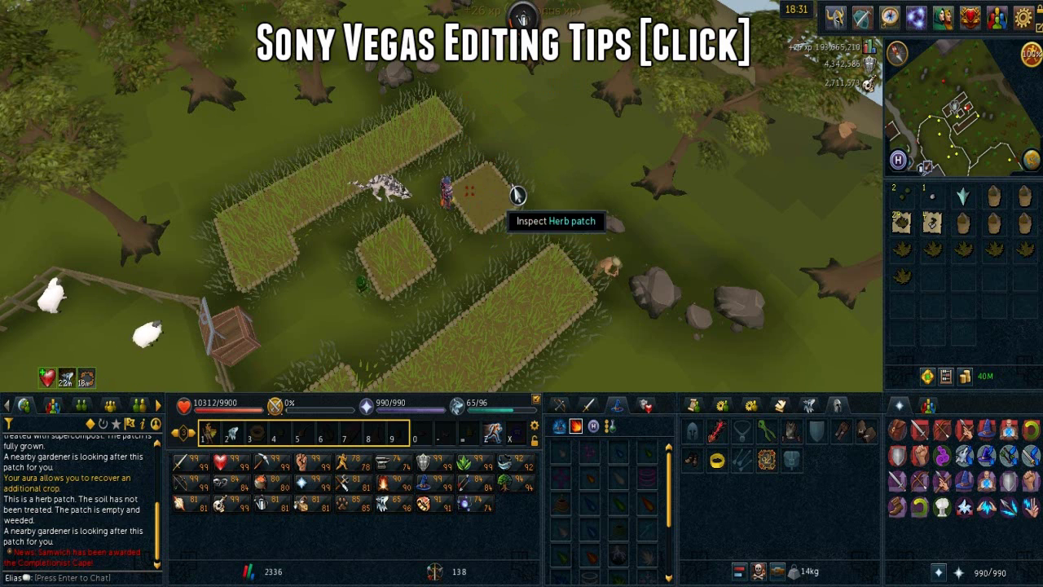
Step: Teleport to Canifis through the lodestone network and buy the full stock of broad arrowheads from Mazchna
click(898, 161)
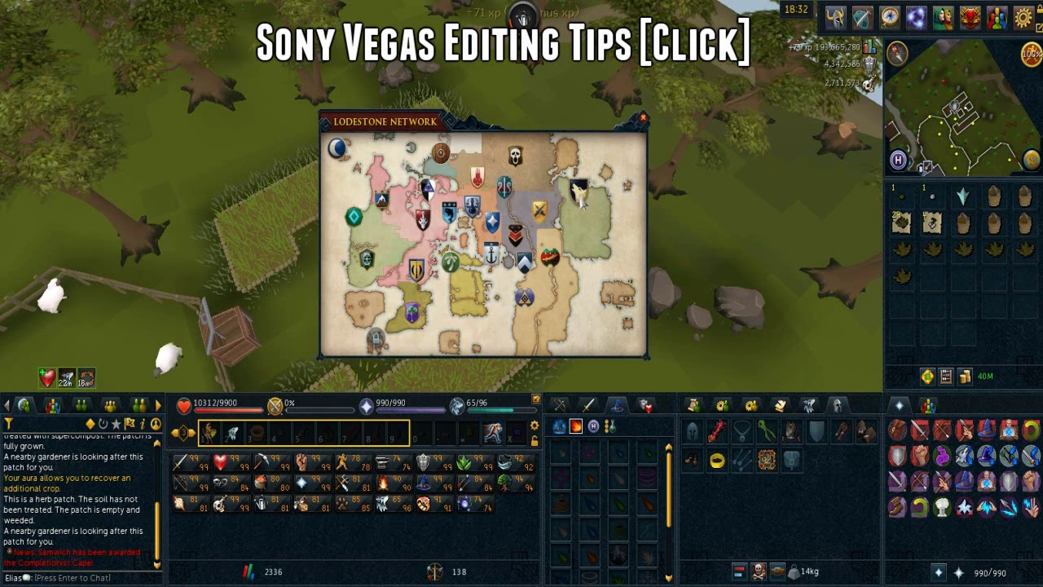
click(578, 192)
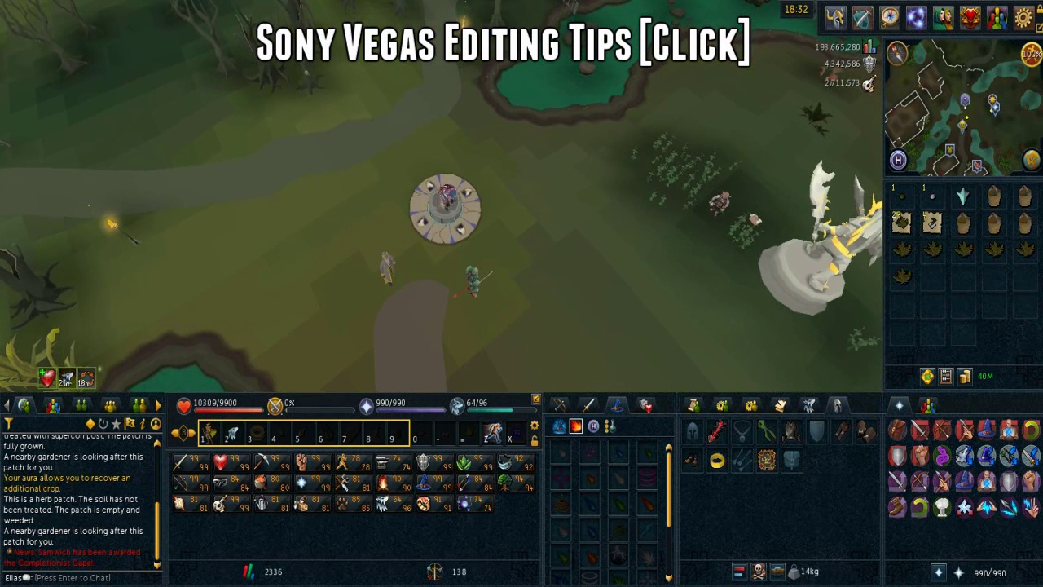
right_click(467, 287)
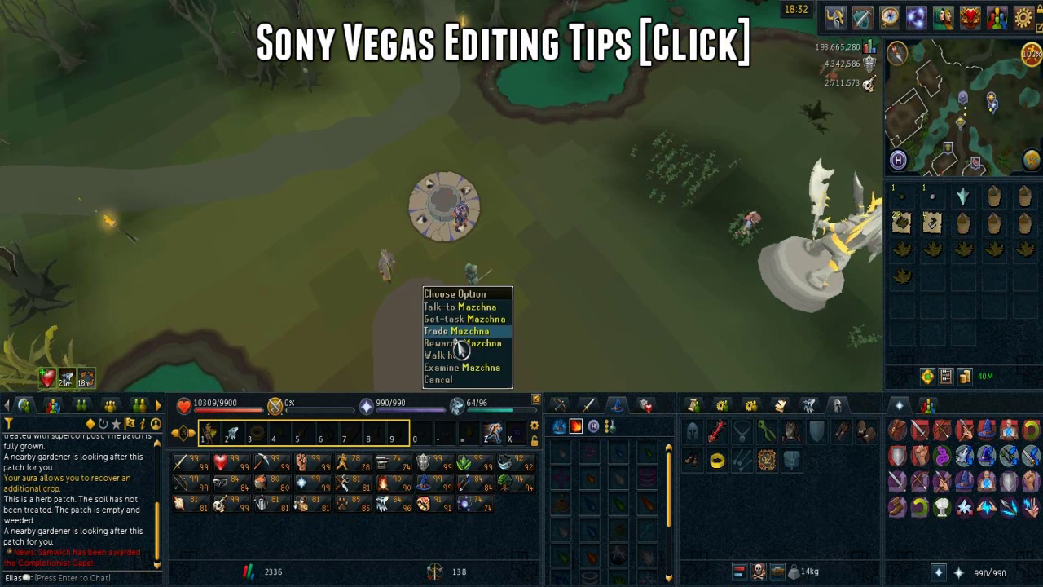
click(461, 331)
right_click(411, 259)
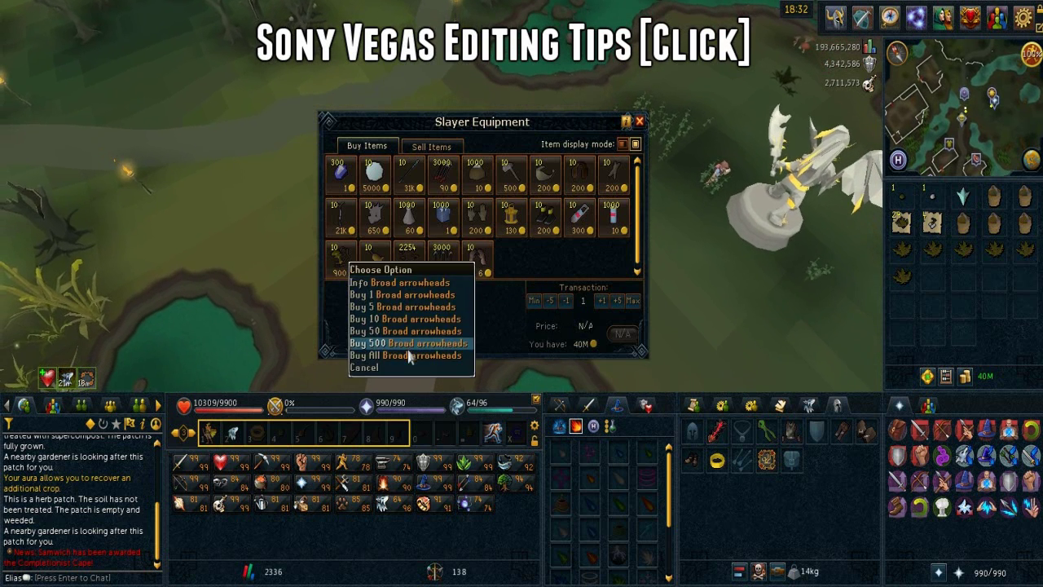
click(407, 343)
right_click(412, 259)
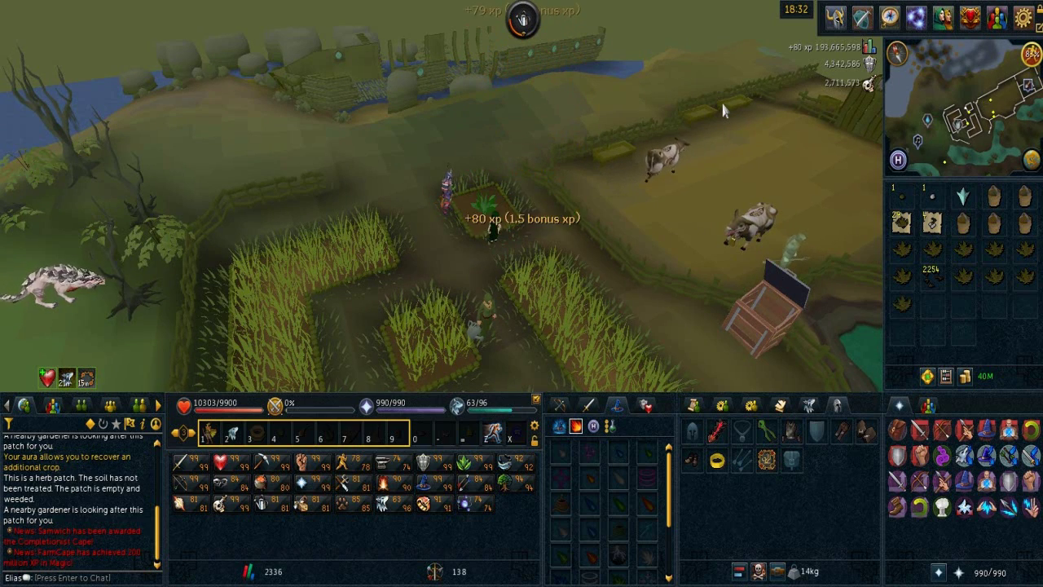
Step: Treat the herb patch near Canifis with supercompost and plant the last kwuarm seed in it
click(994, 202)
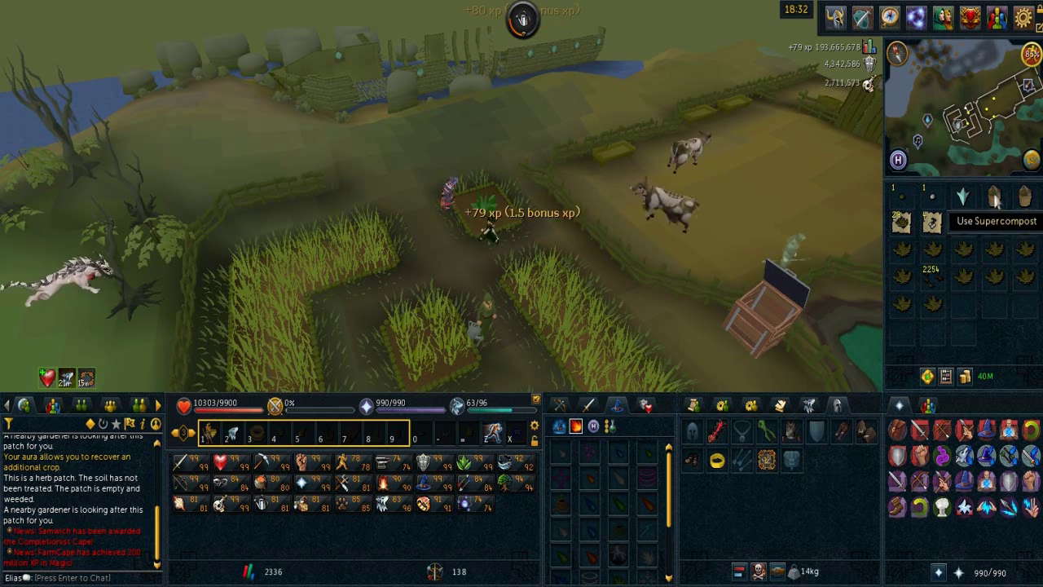
click(475, 201)
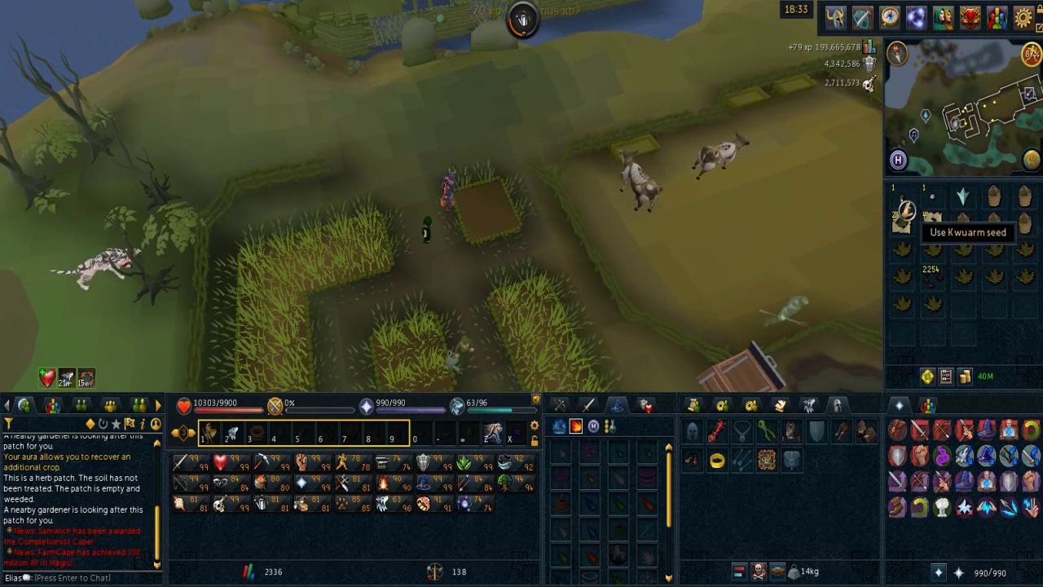
click(931, 216)
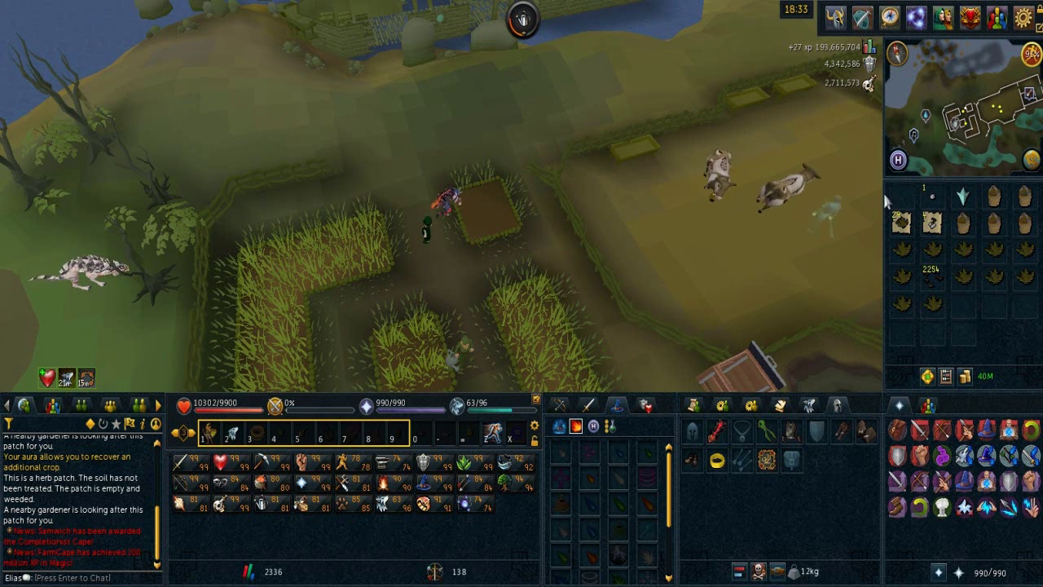
click(897, 159)
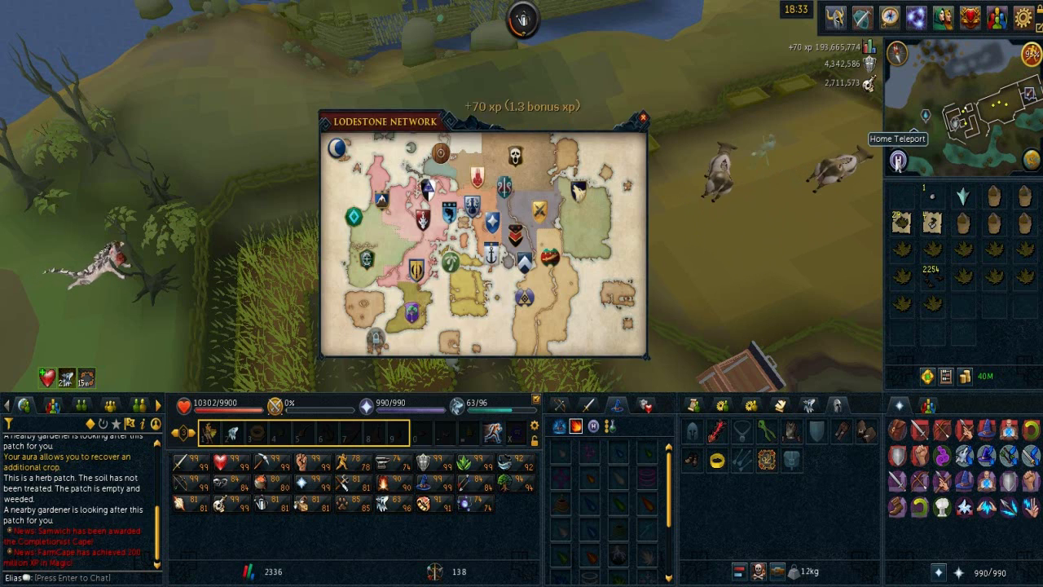
key(Escape)
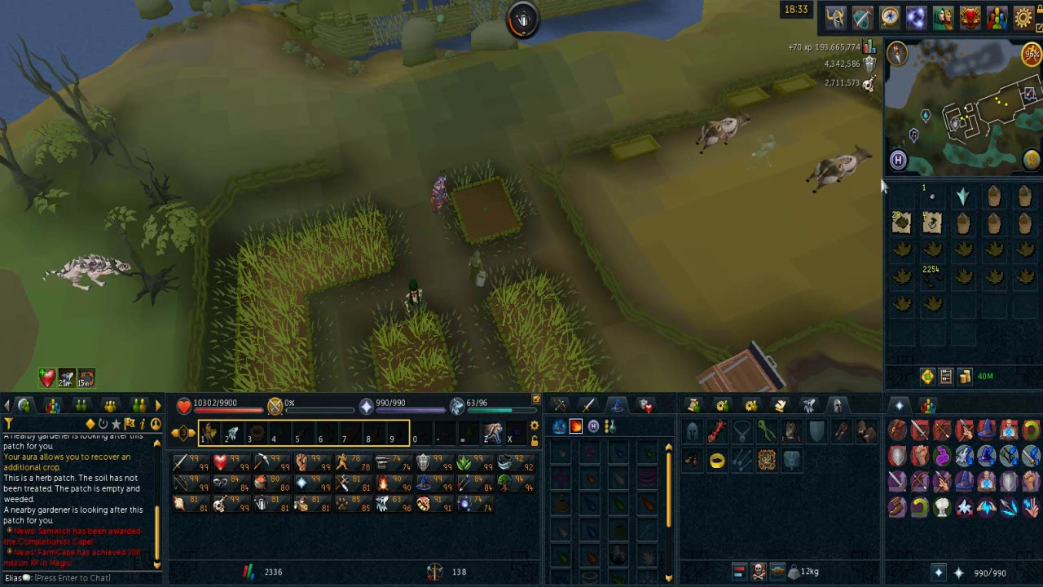
click(865, 203)
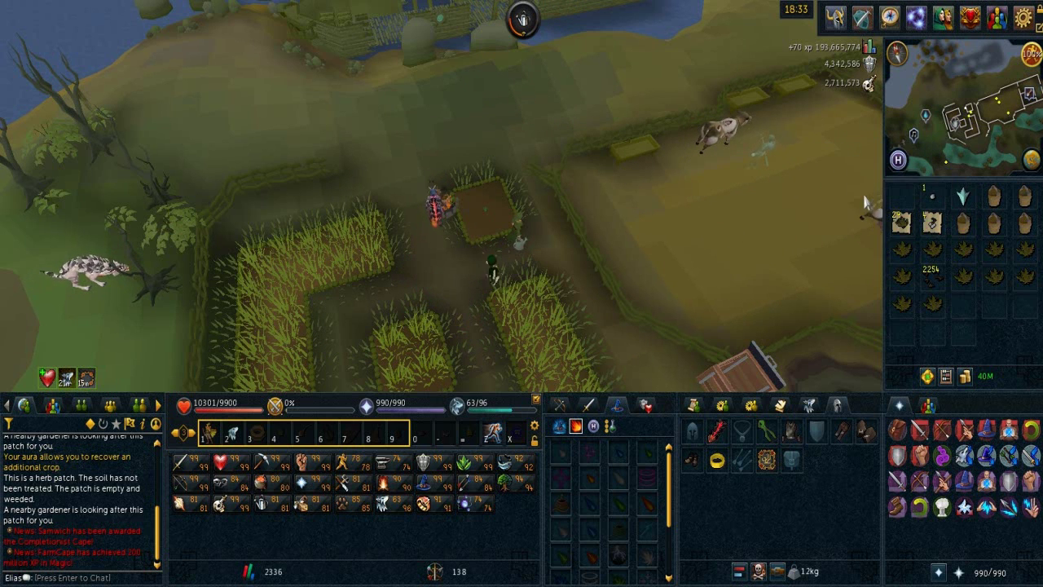